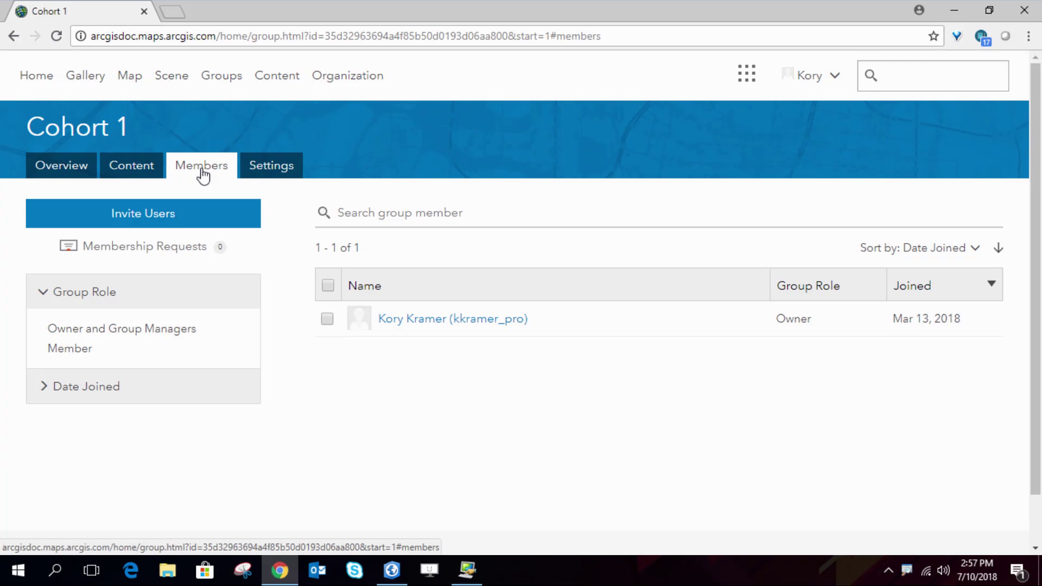
# From the organization overview, launch the Add or Invite Members wizard from the Members card
pyautogui.click(358, 79)
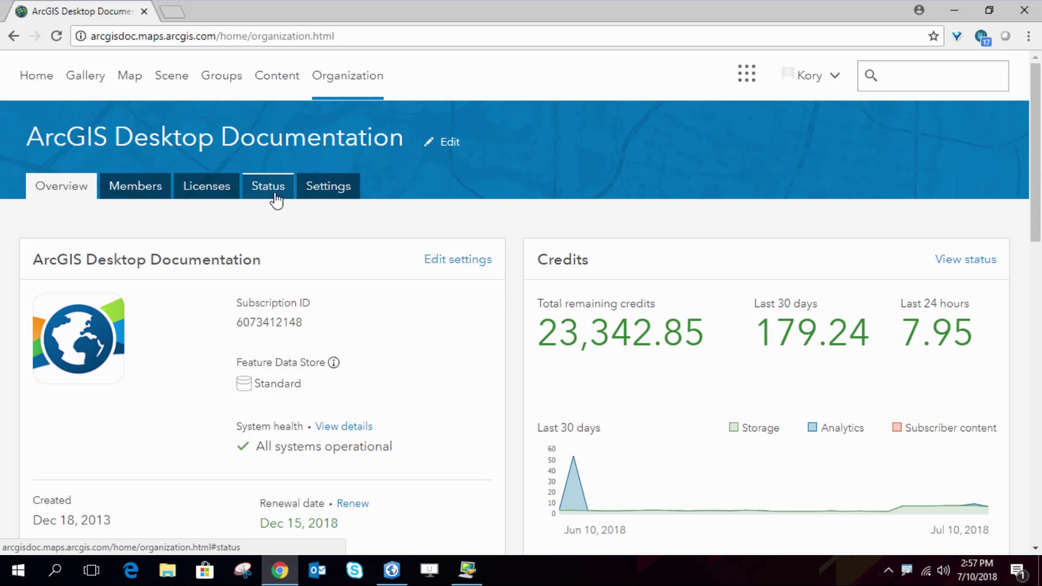
pyautogui.scroll(-5, 508, 296)
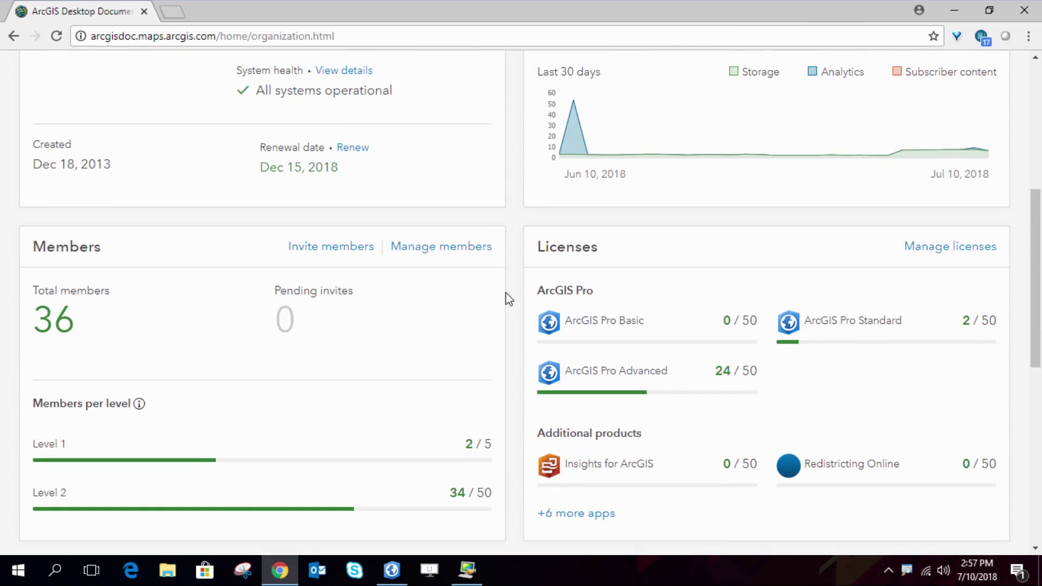
pyautogui.click(341, 252)
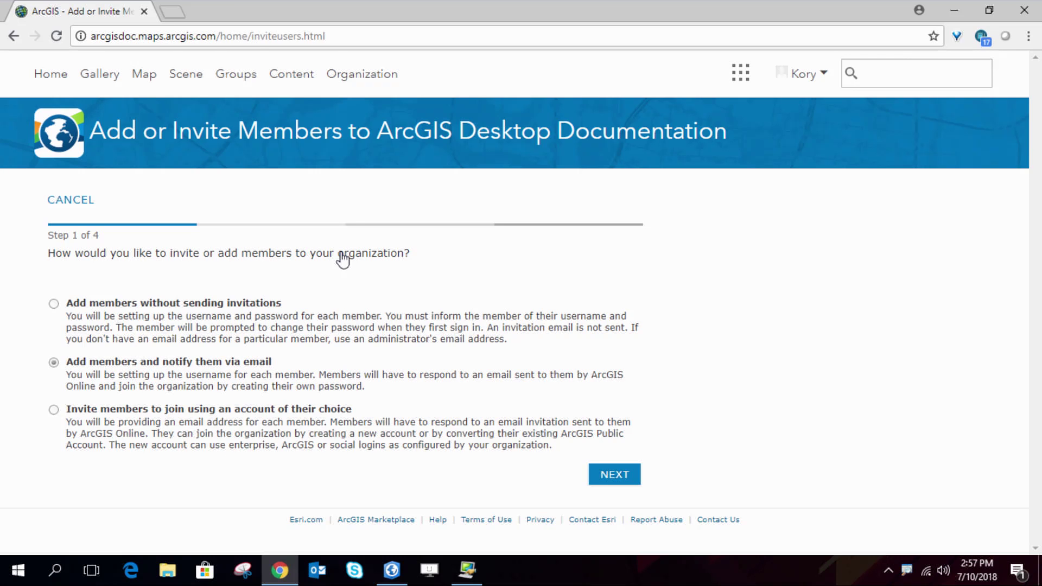
# Choose adding members without invitations and upload Cohort1.csv for review
pyautogui.click(110, 309)
pyautogui.click(613, 481)
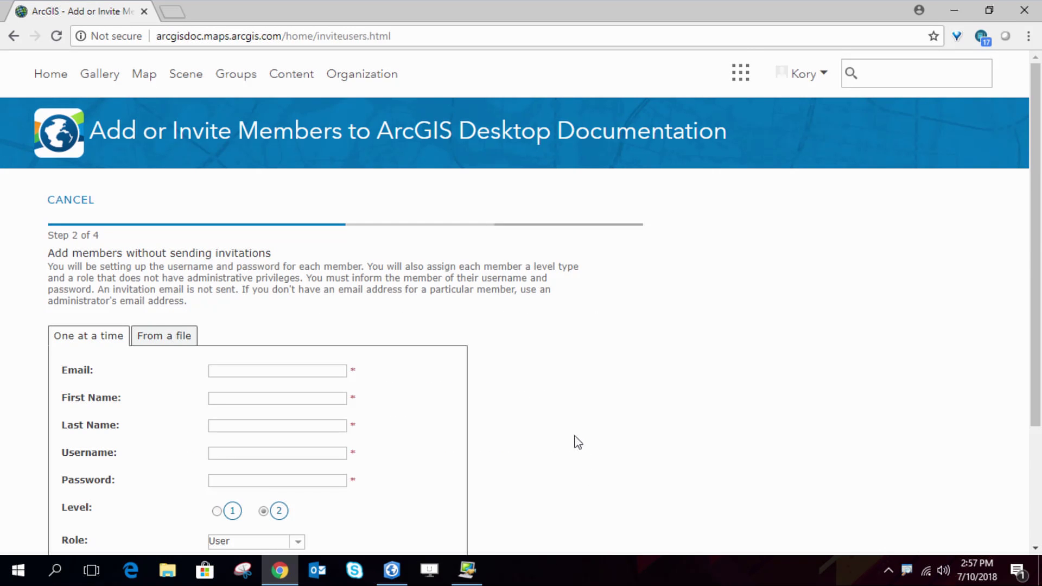
pyautogui.scroll(-3, 578, 442)
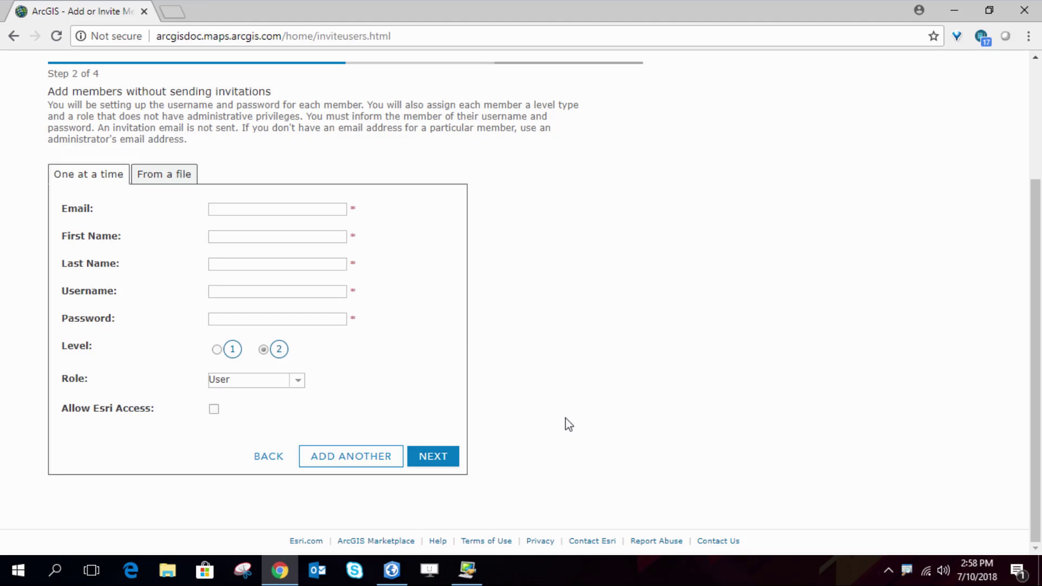
pyautogui.click(169, 177)
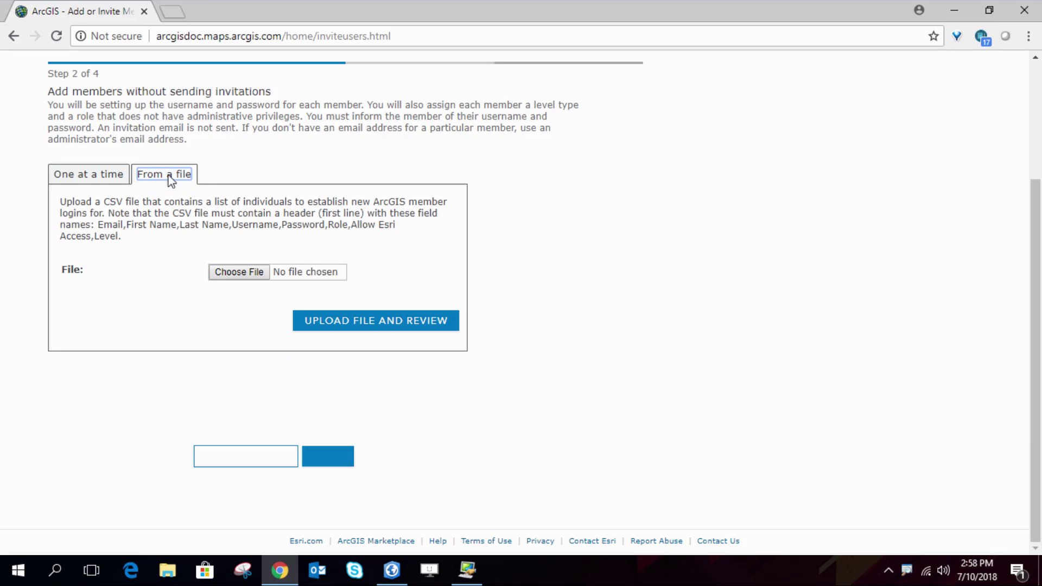
pyautogui.click(244, 274)
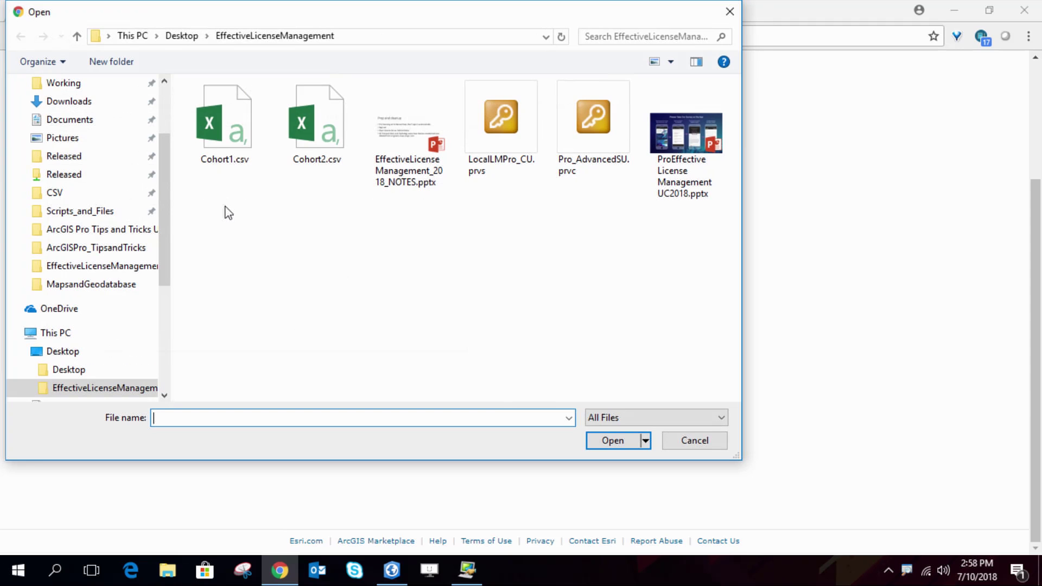
pyautogui.doubleClick(241, 140)
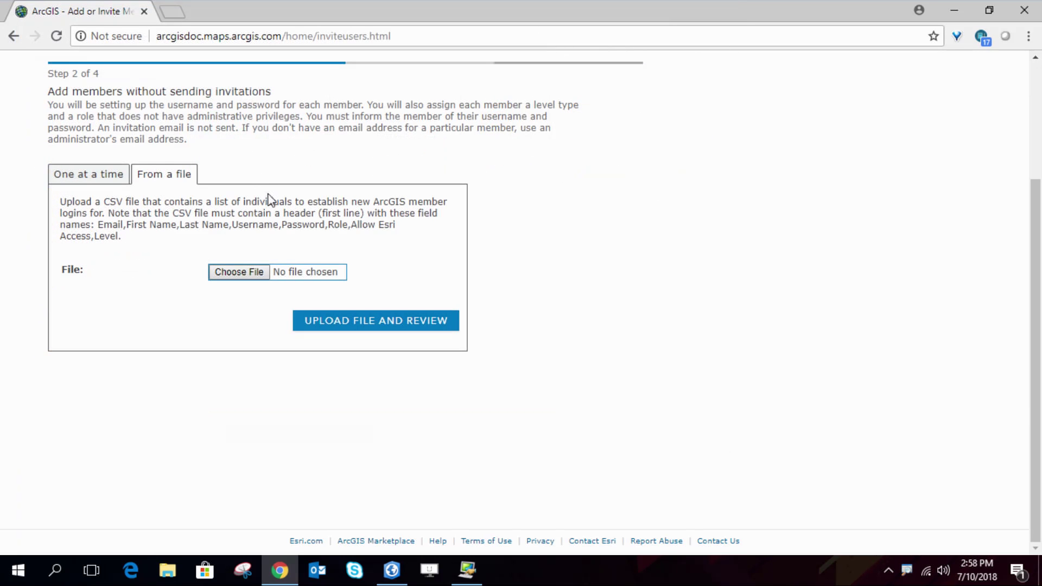
pyautogui.click(373, 326)
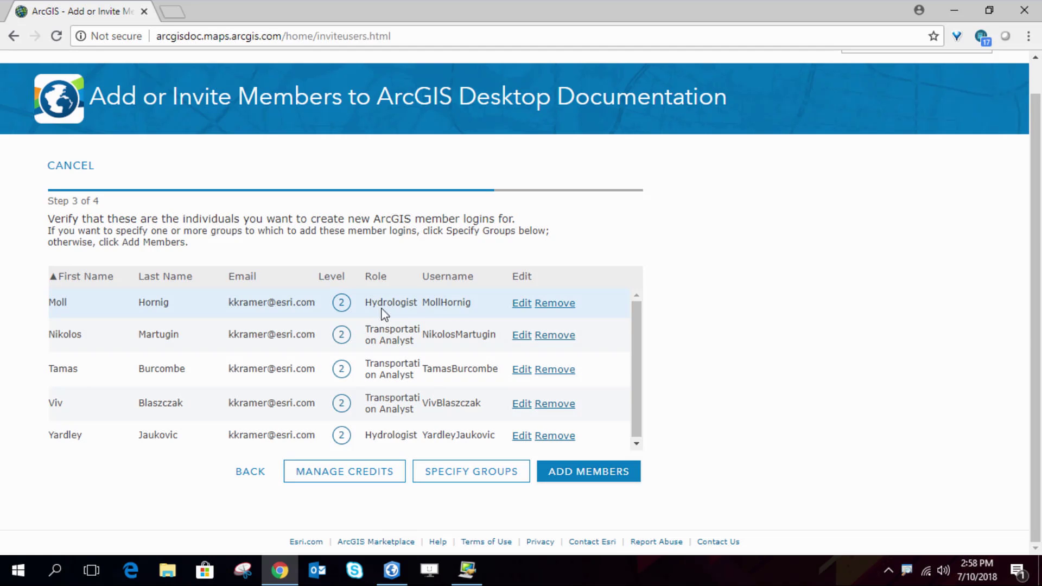
# Put the five new members in the Cohort 1 group and create their accounts
pyautogui.moveTo(387, 404)
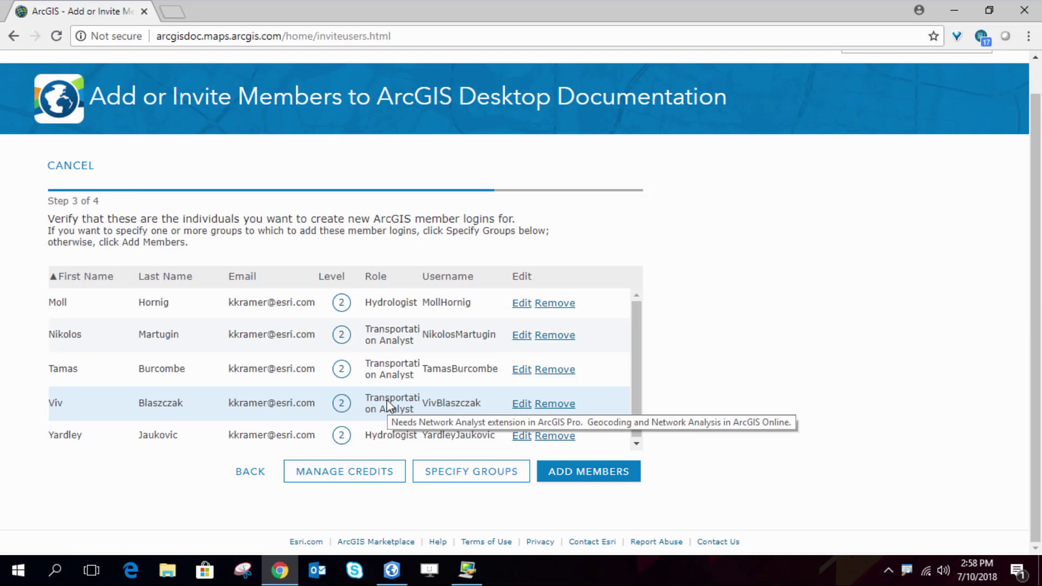
pyautogui.click(487, 477)
pyautogui.click(76, 384)
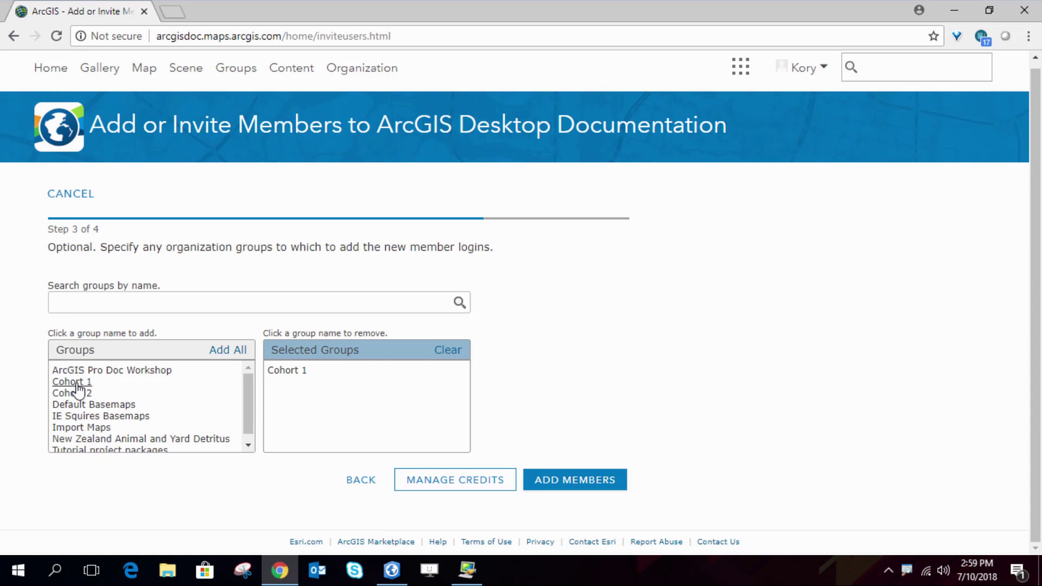
pyautogui.click(583, 484)
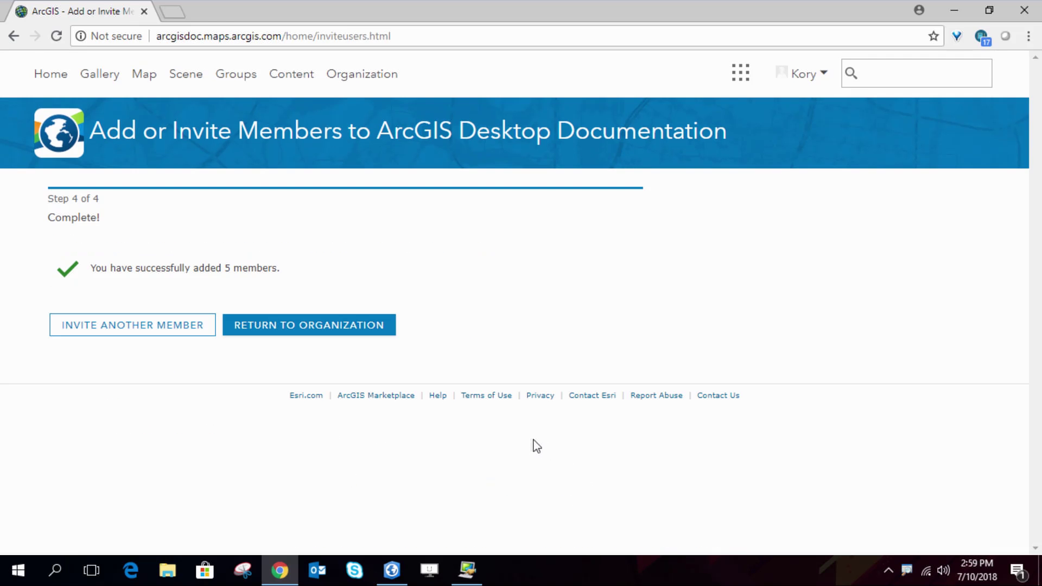
# Start another no-invitation member add and upload Cohort2.csv for review
pyautogui.click(137, 328)
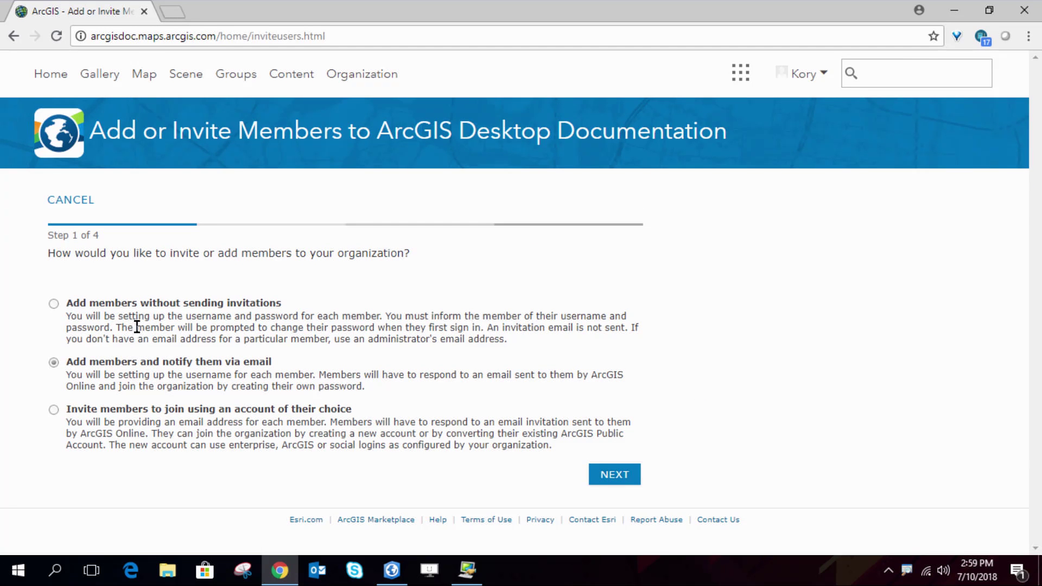
pyautogui.click(108, 305)
pyautogui.click(618, 480)
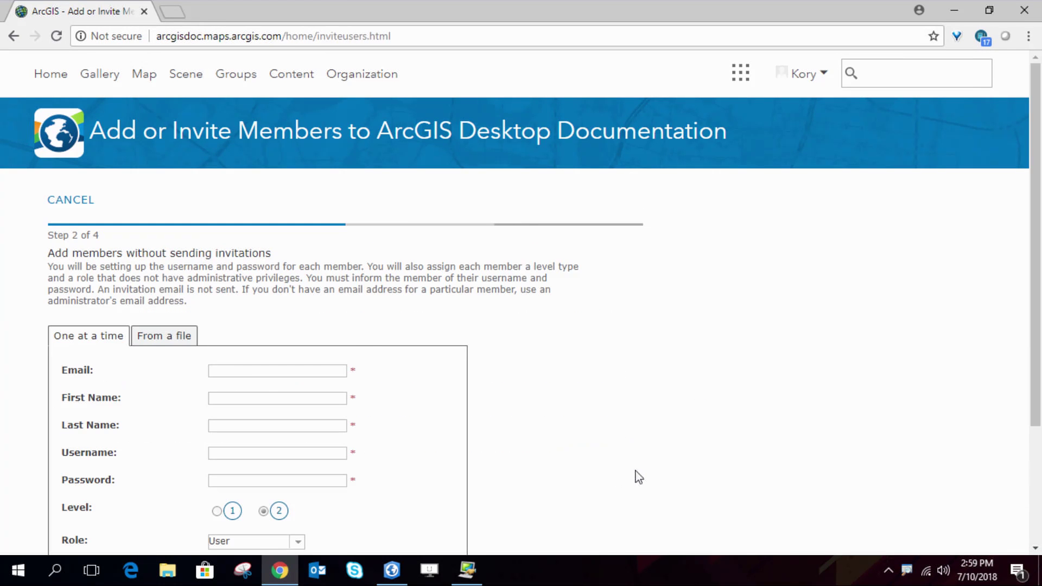
pyautogui.click(176, 339)
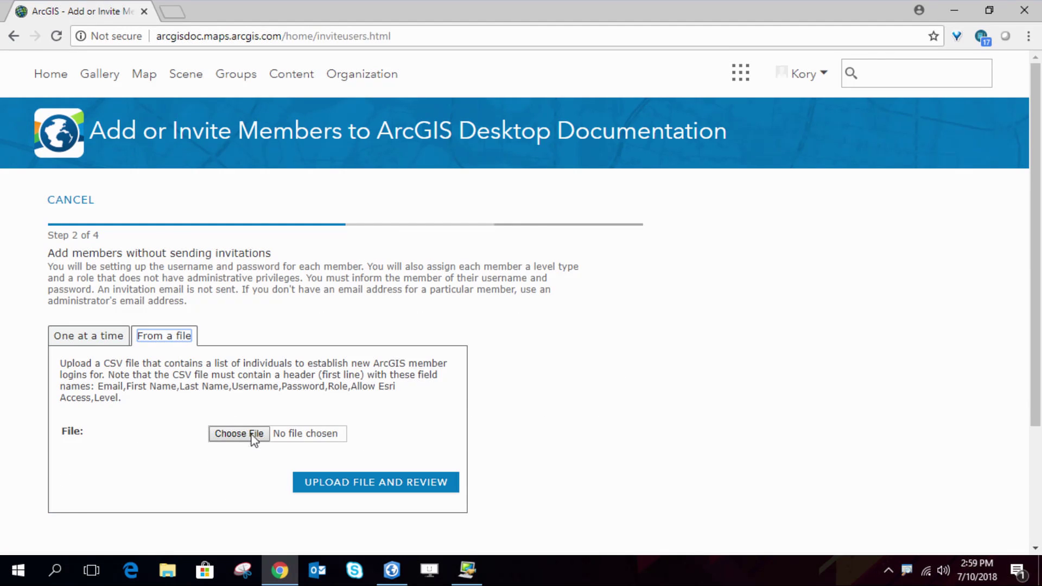
pyautogui.click(239, 433)
pyautogui.doubleClick(304, 135)
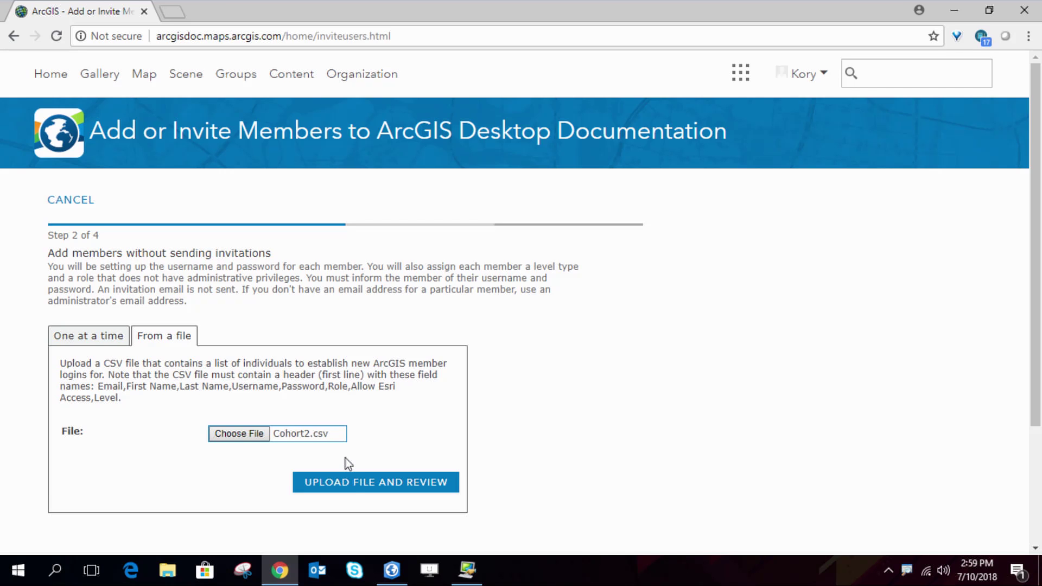
pyautogui.click(365, 484)
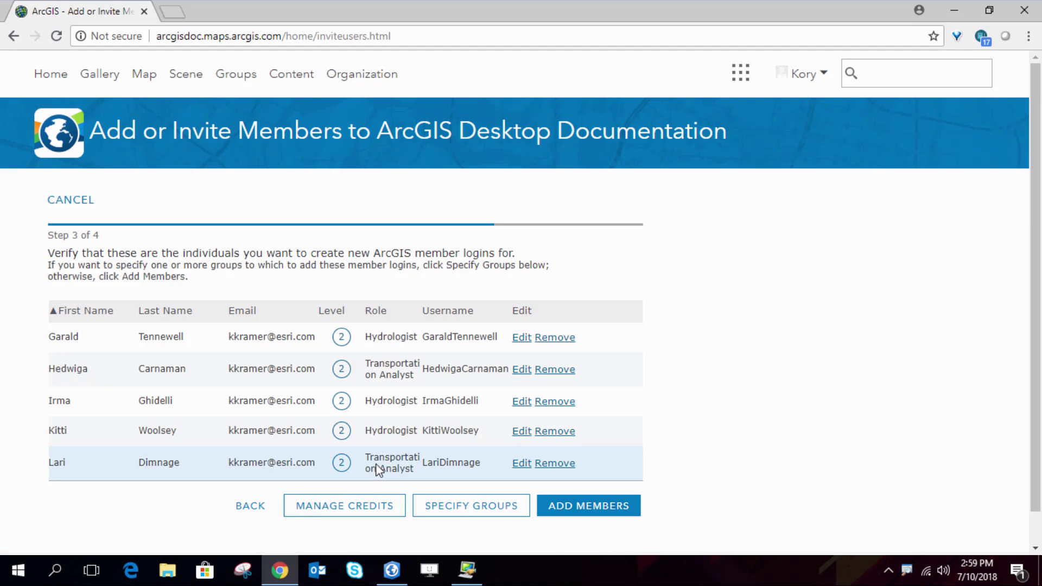
# Add the five members to the Cohort 2 group, then return to the organization overview
pyautogui.click(464, 506)
pyautogui.click(81, 400)
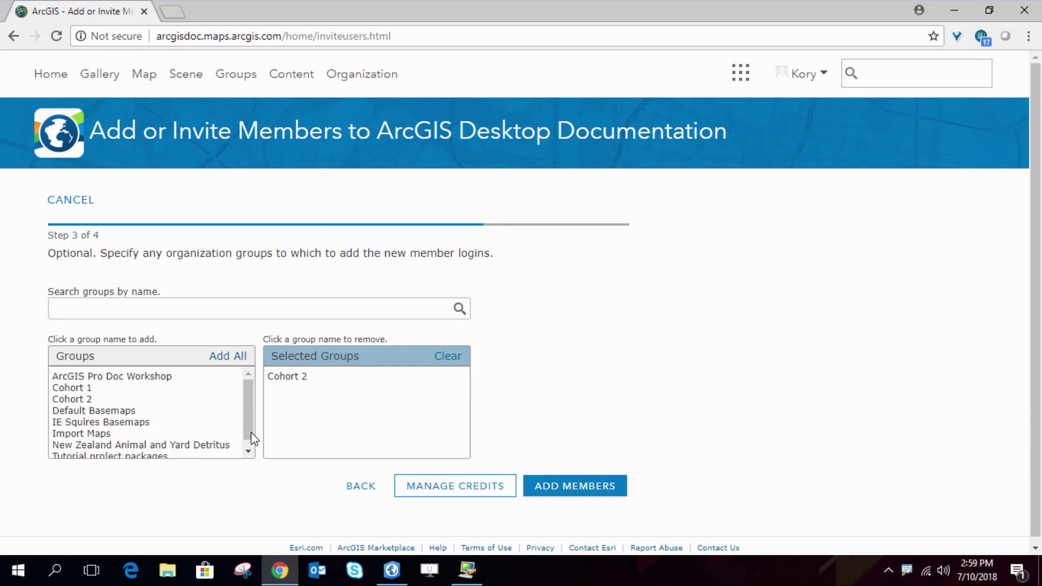
pyautogui.click(577, 490)
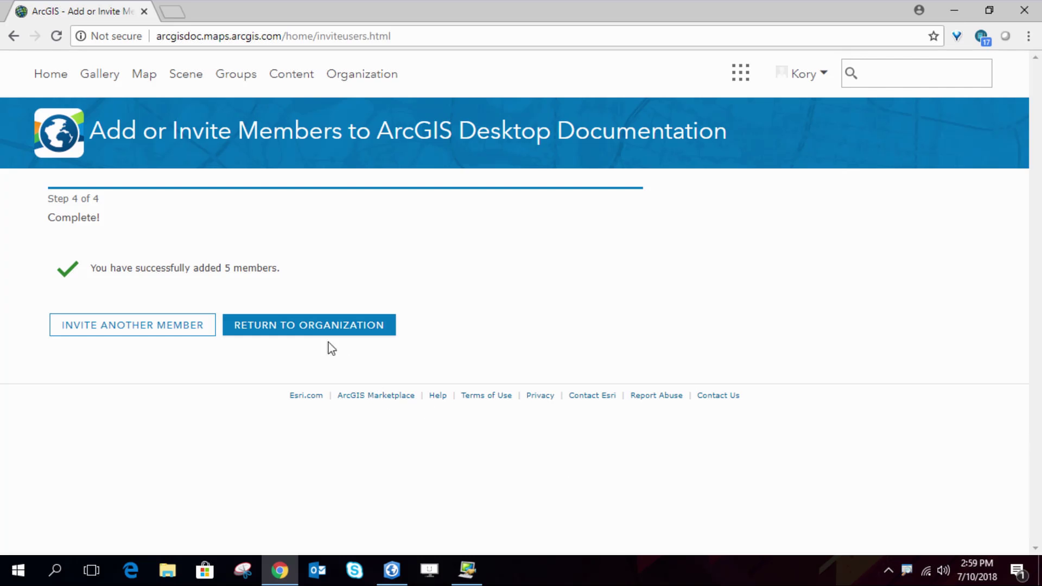
pyautogui.click(299, 324)
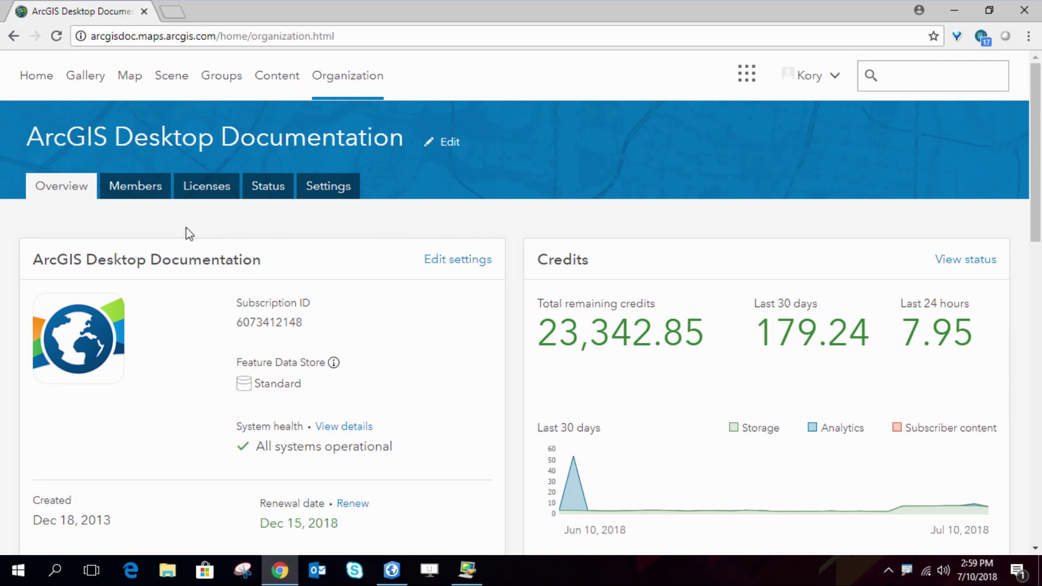
# Filter the Members list by role to Transportation Analyst instead of Hydrologist
pyautogui.click(138, 189)
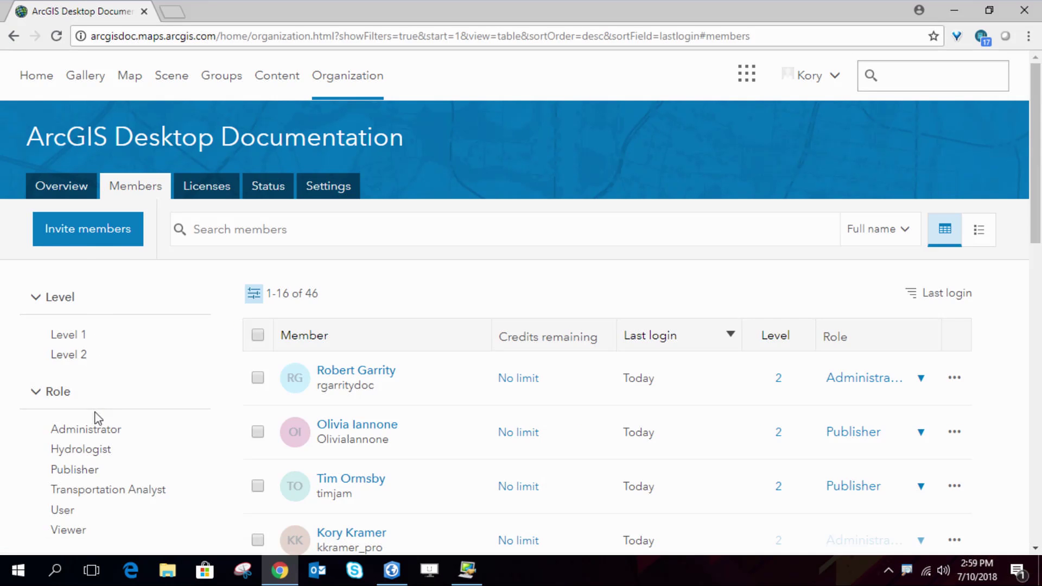
pyautogui.click(96, 452)
pyautogui.scroll(-3, 217, 432)
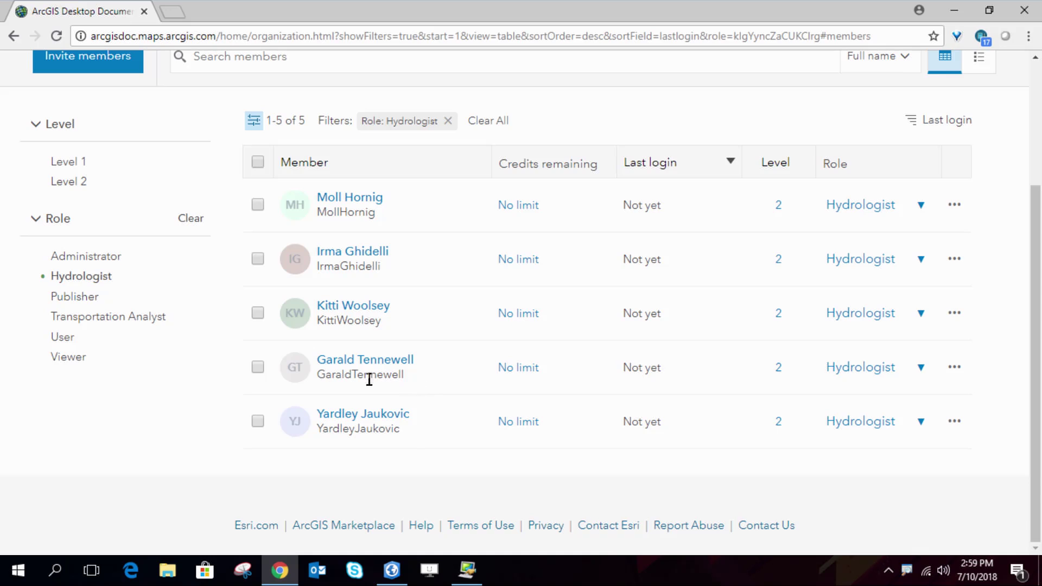
pyautogui.click(92, 319)
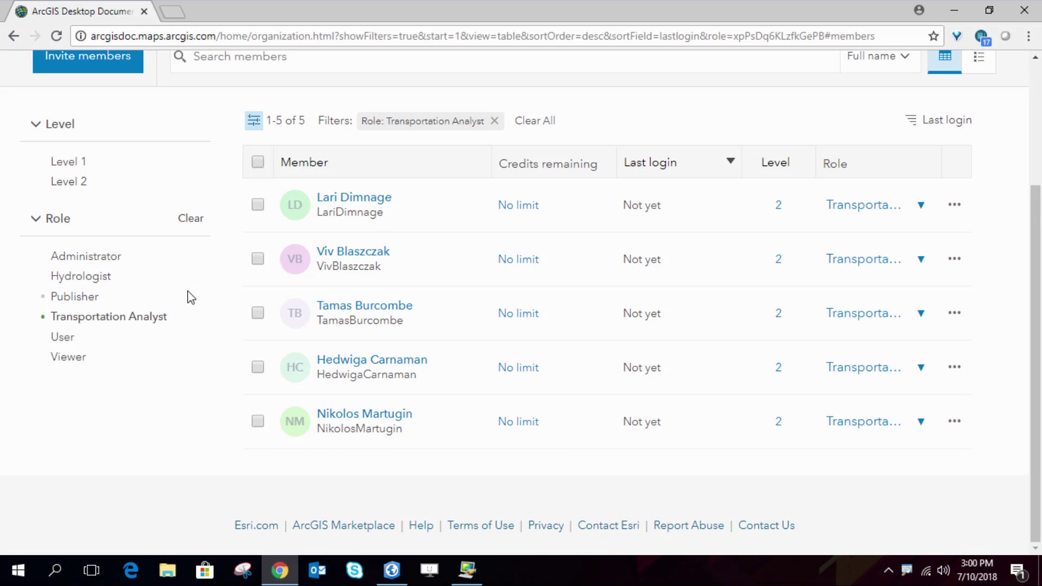
pyautogui.scroll(3, 181, 289)
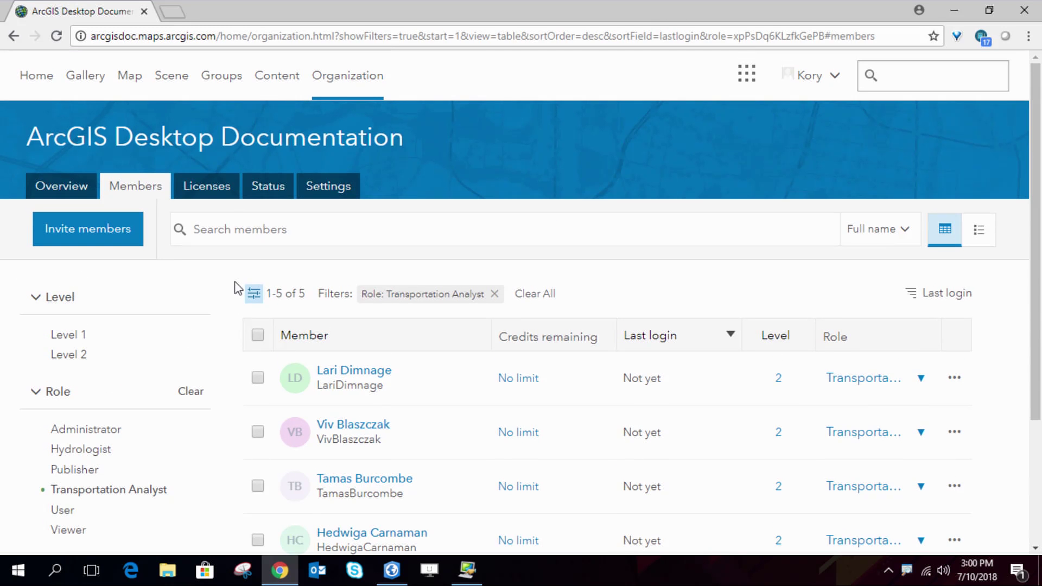
# Review the ArcGIS Pro licenses page (Advanced 26 of 50 available) and its Search by options
pyautogui.click(207, 190)
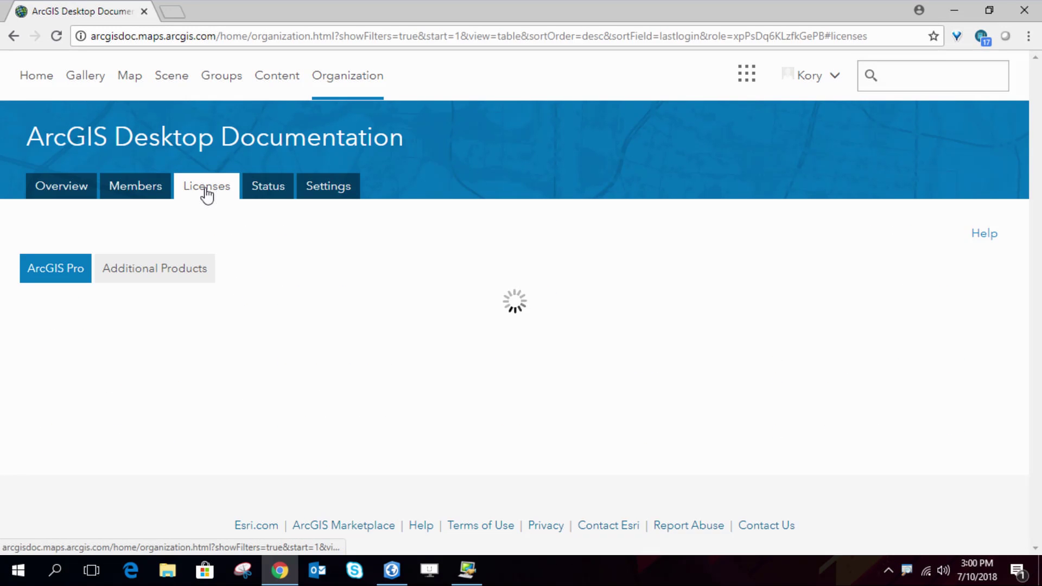
pyautogui.scroll(-3, 217, 255)
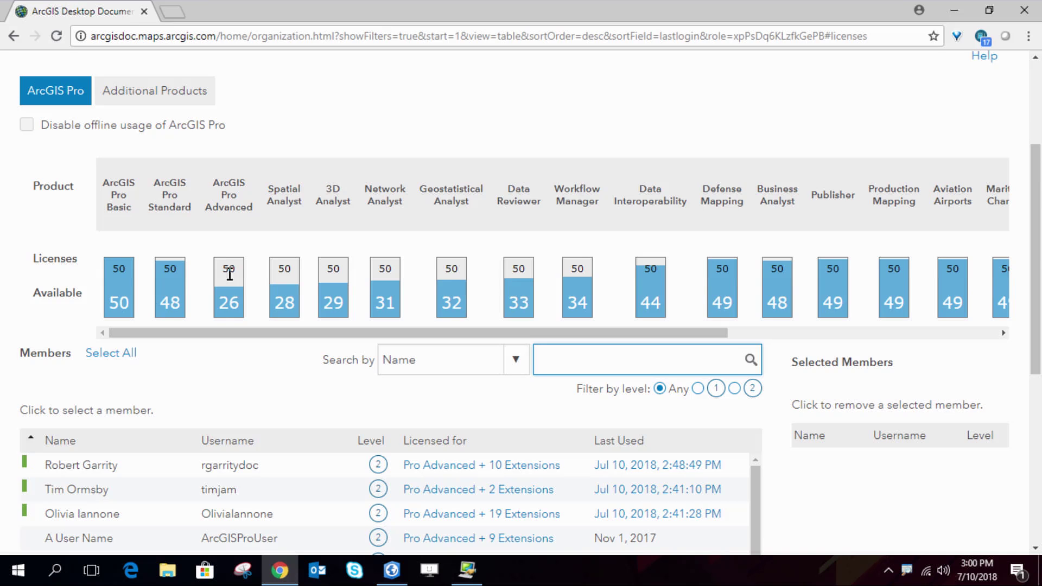
pyautogui.scroll(-3, 230, 274)
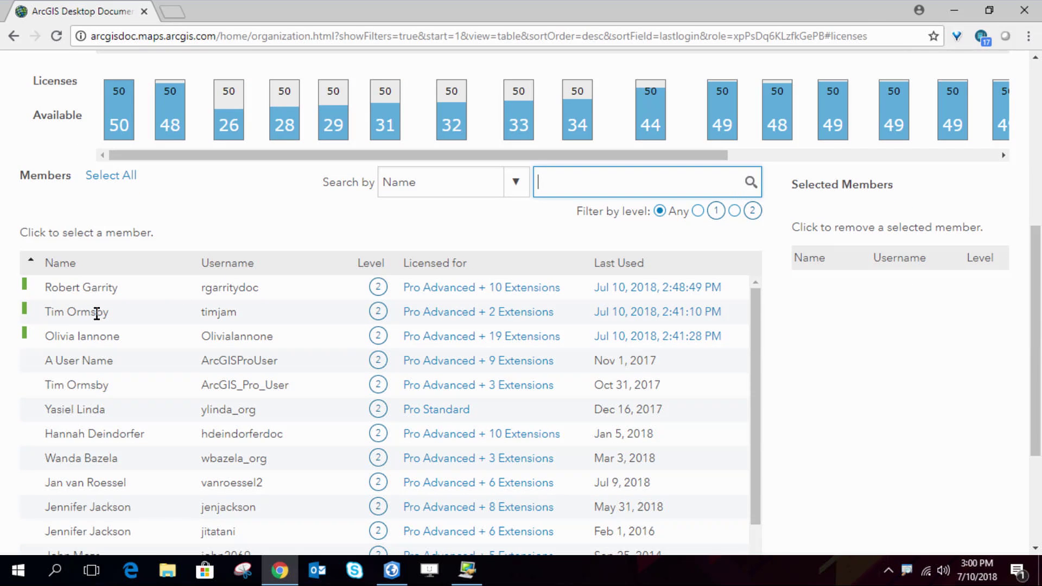
pyautogui.scroll(3, 93, 311)
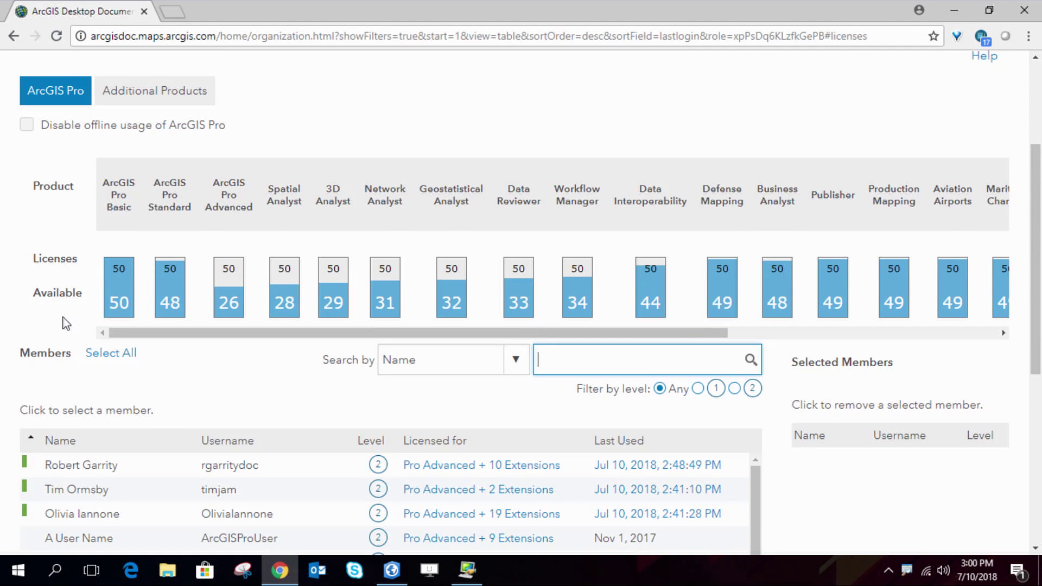
pyautogui.click(518, 367)
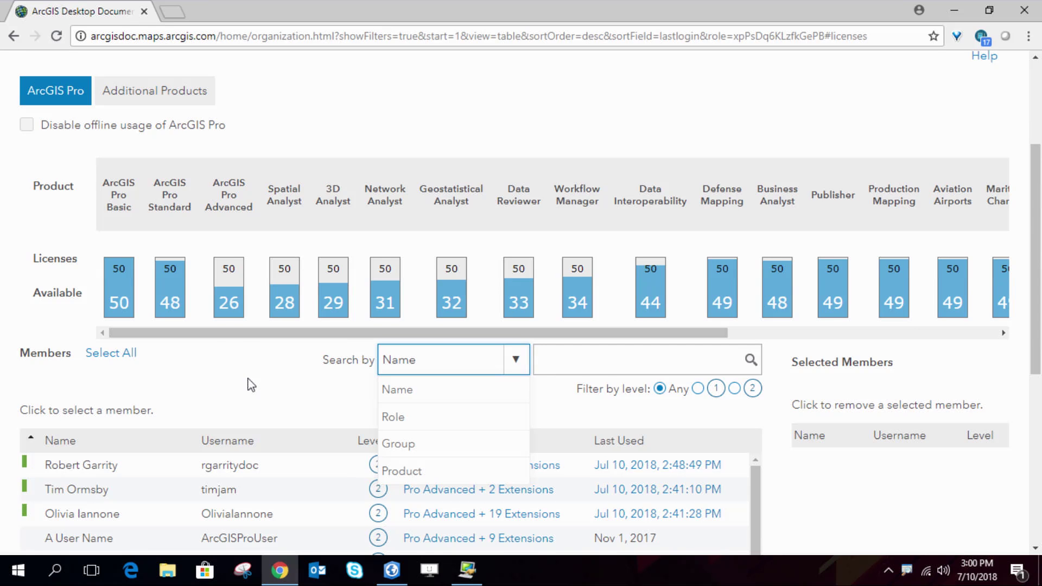
pyautogui.scroll(-3, 249, 380)
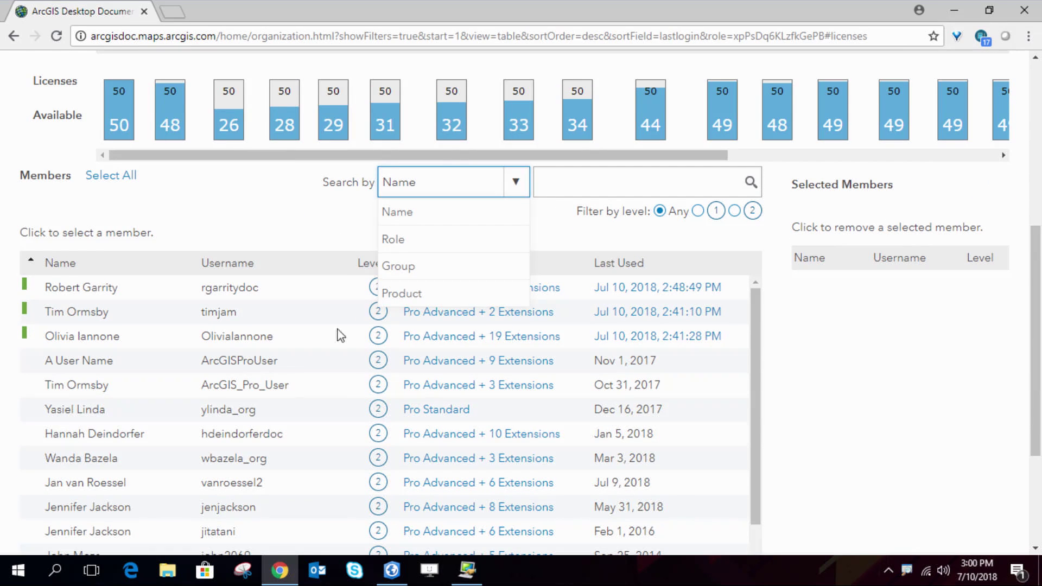
# Search license members by the Transportation Analyst role and select all five
pyautogui.click(407, 242)
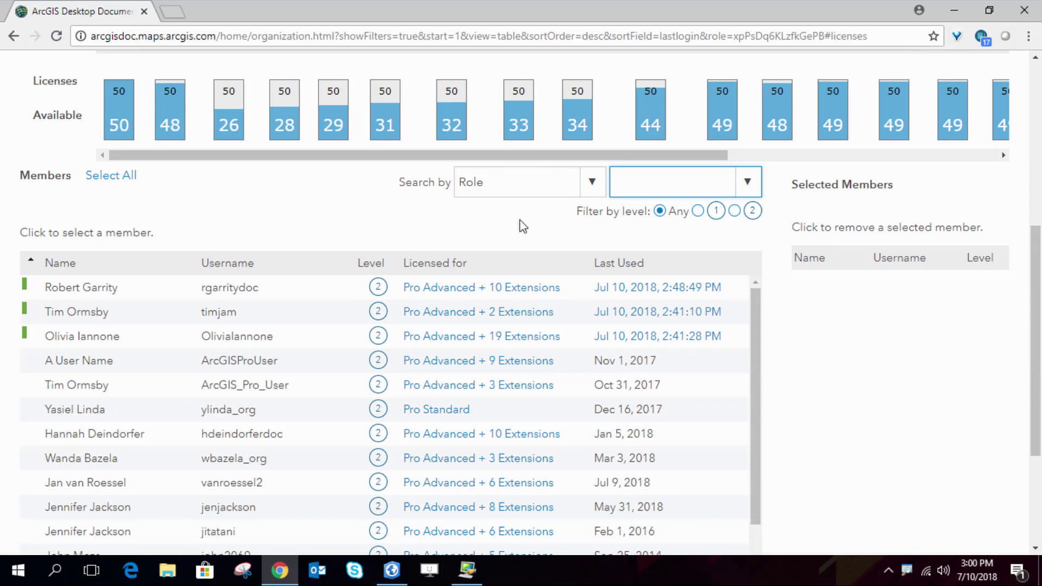
pyautogui.write('tation Analys')
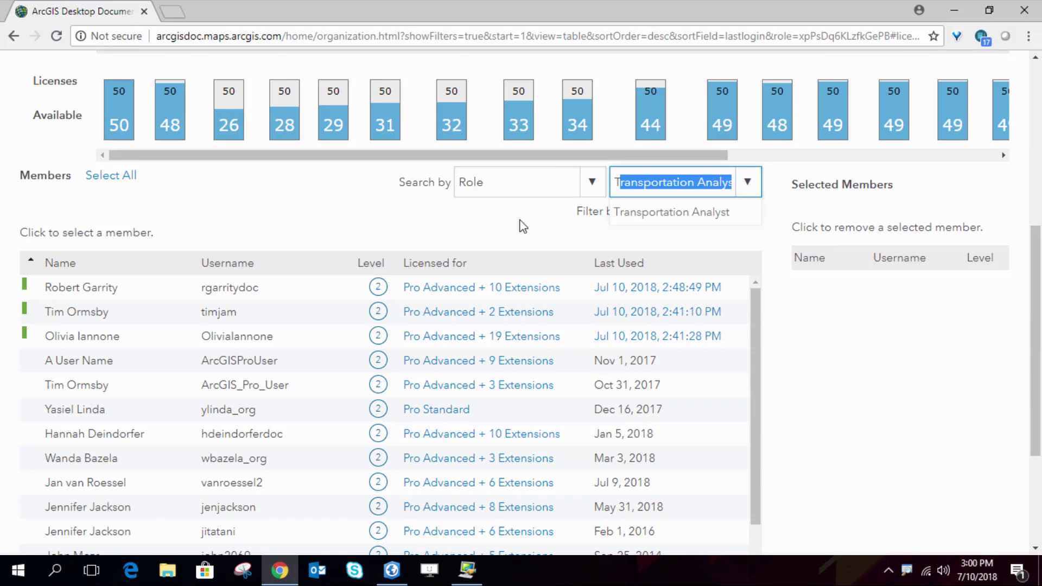
pyautogui.press('Return')
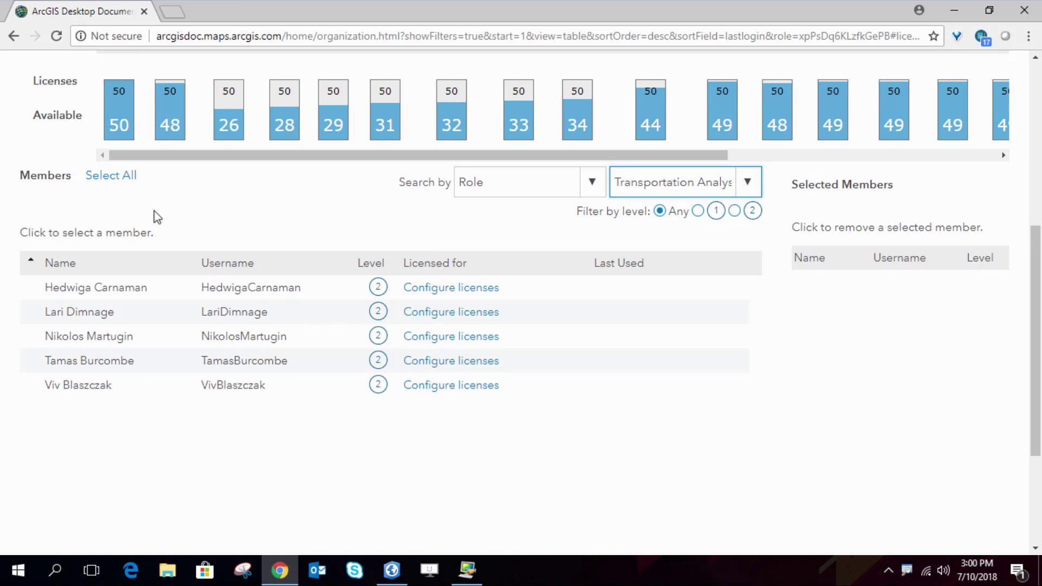
pyautogui.click(125, 179)
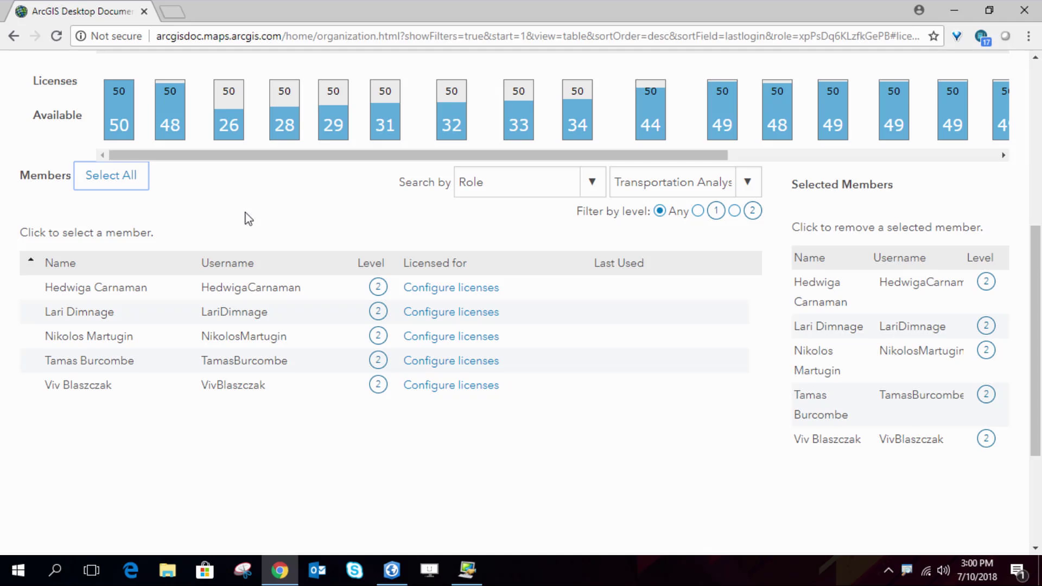
pyautogui.scroll(-3, 798, 379)
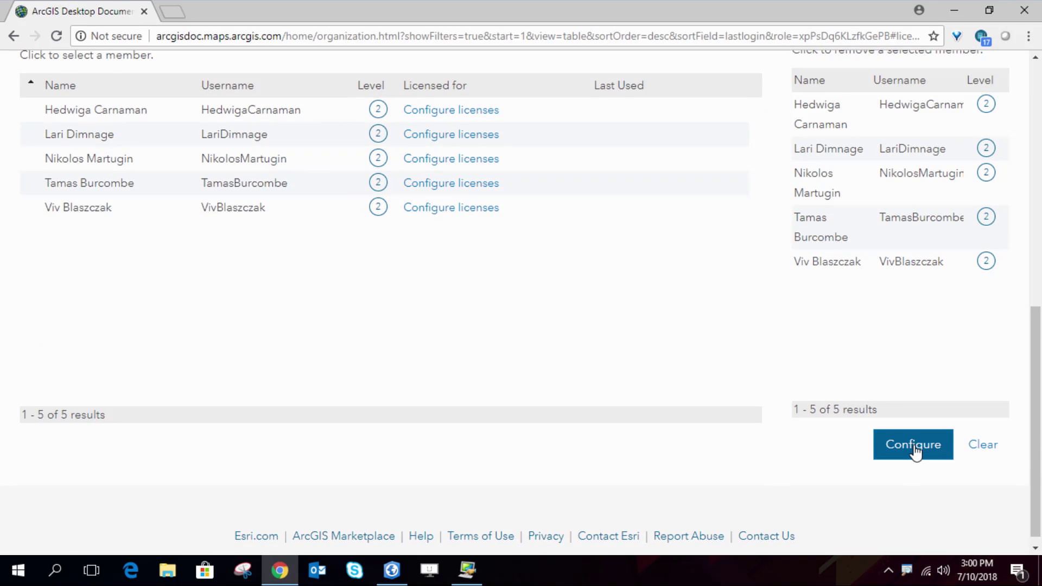
# Assign them ArcGIS Pro Advanced with the Network Analyst extension
pyautogui.click(915, 450)
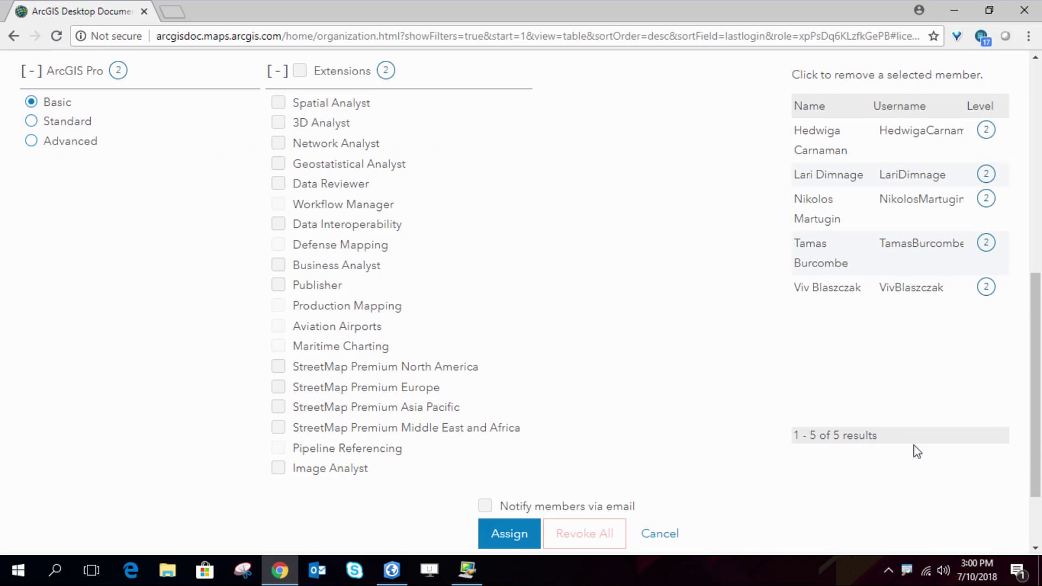
pyautogui.click(32, 142)
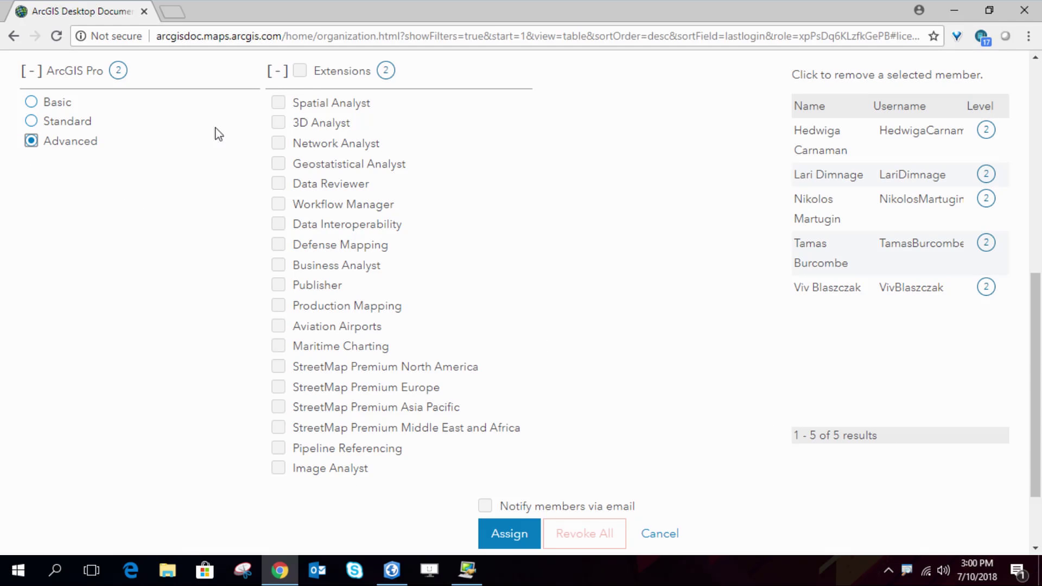
pyautogui.click(278, 147)
pyautogui.click(508, 537)
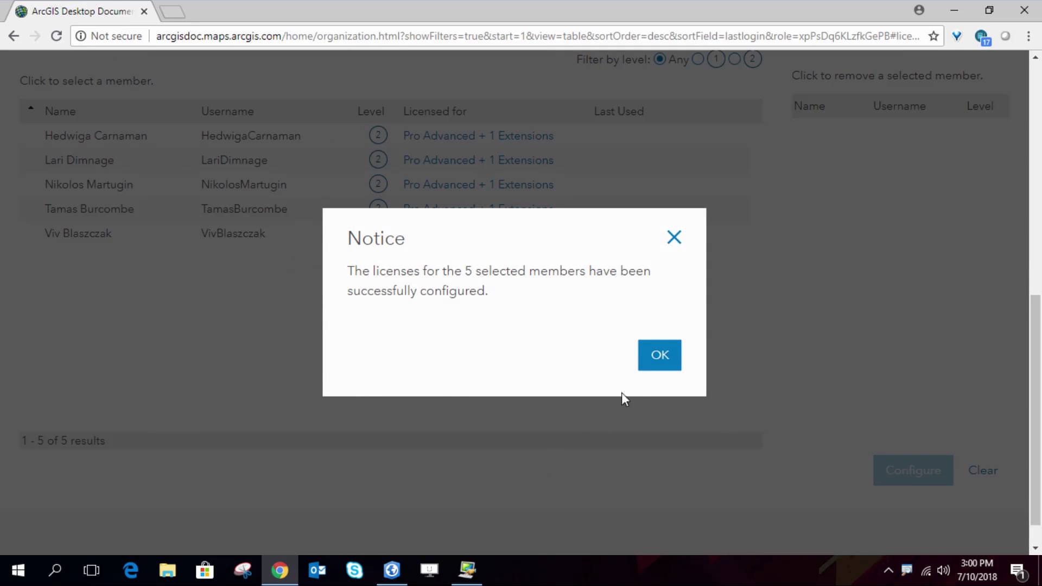
pyautogui.click(660, 359)
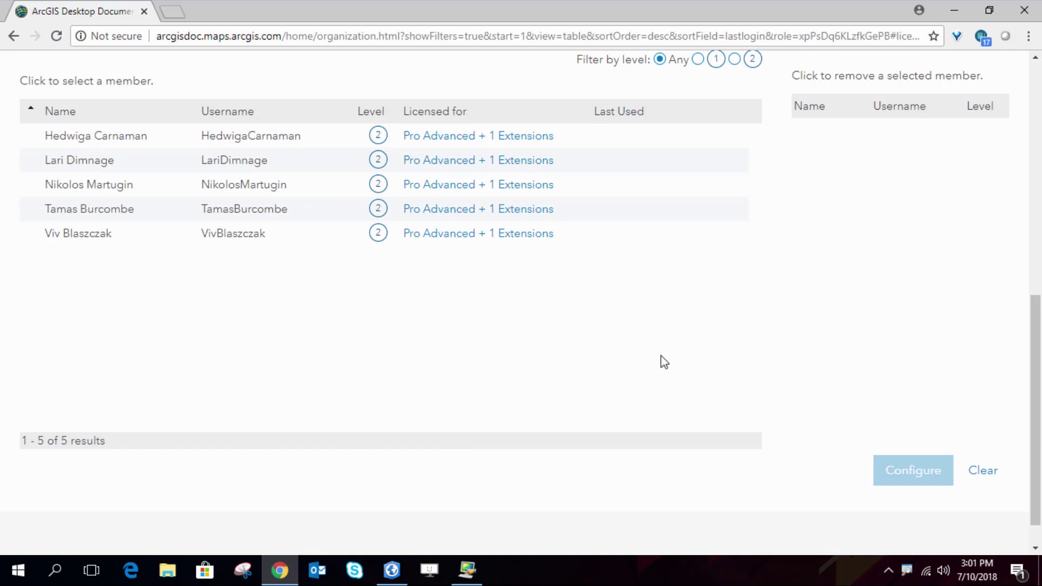
pyautogui.scroll(3, 499, 320)
# Filter the license members to the Hydrologist role and select all five
pyautogui.click(748, 209)
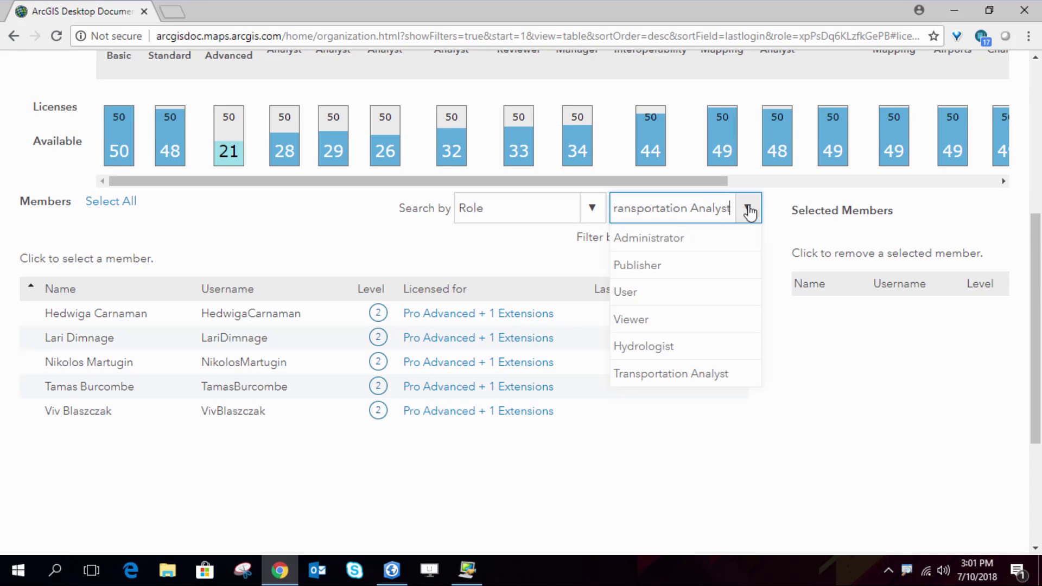
pyautogui.click(664, 347)
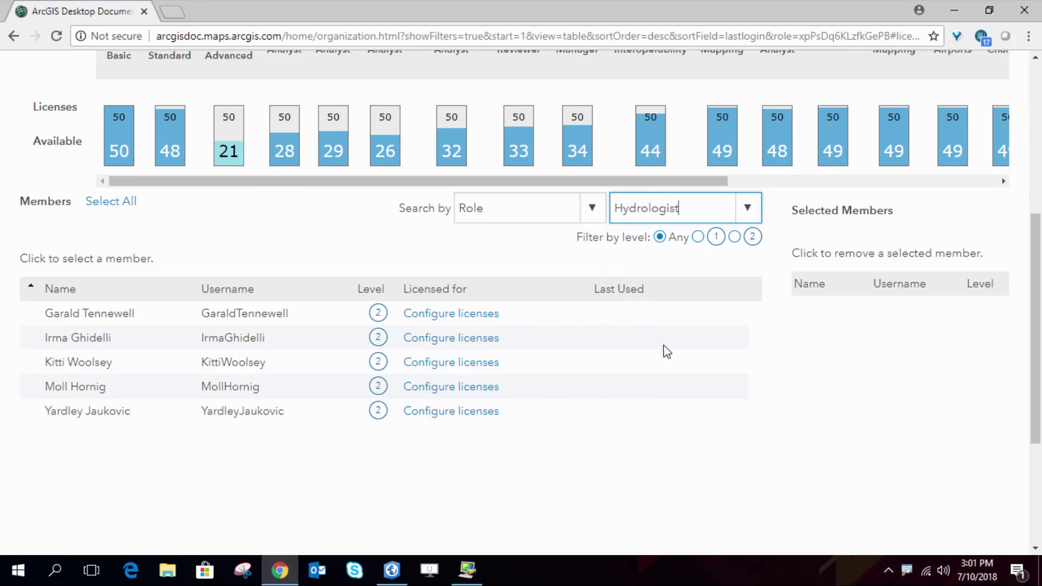
pyautogui.click(109, 204)
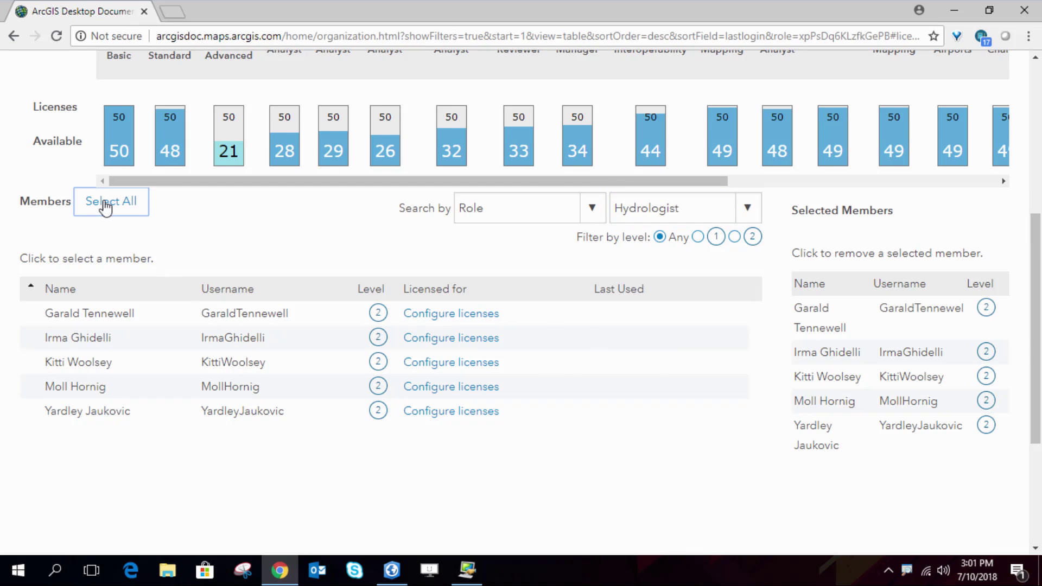
pyautogui.scroll(-2, 844, 442)
# License the Hydrologists for ArcGIS Pro Advanced plus Spatial Analyst, then switch to ArcGIS Pro
pyautogui.click(918, 471)
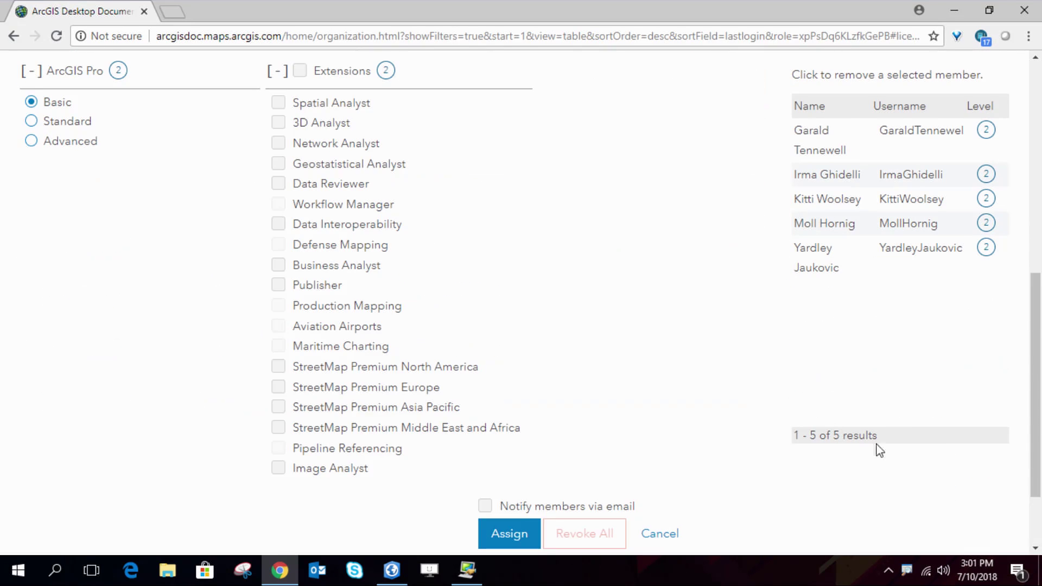
pyautogui.click(279, 103)
pyautogui.click(32, 142)
pyautogui.click(509, 540)
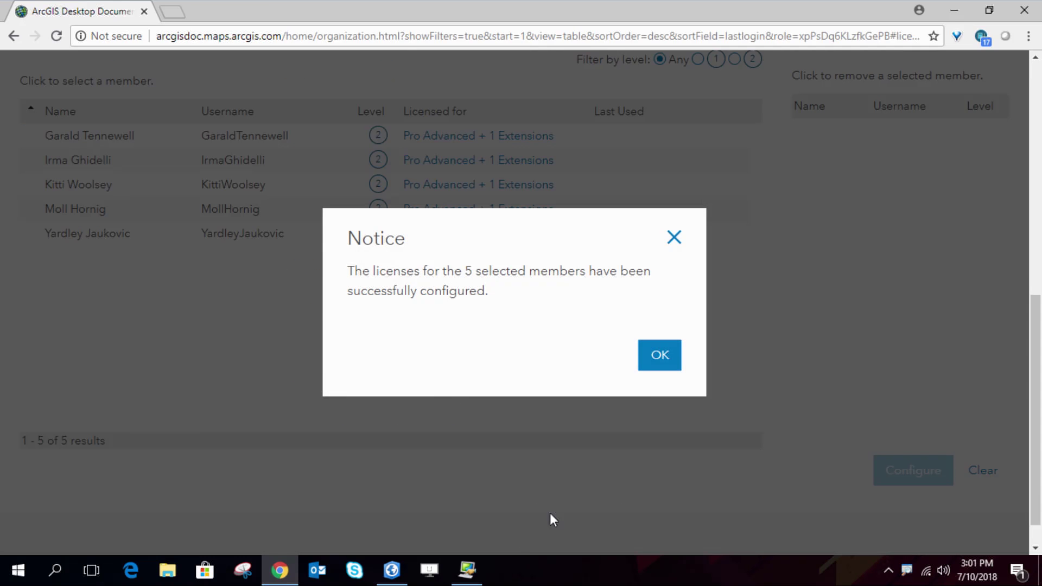
pyautogui.click(659, 356)
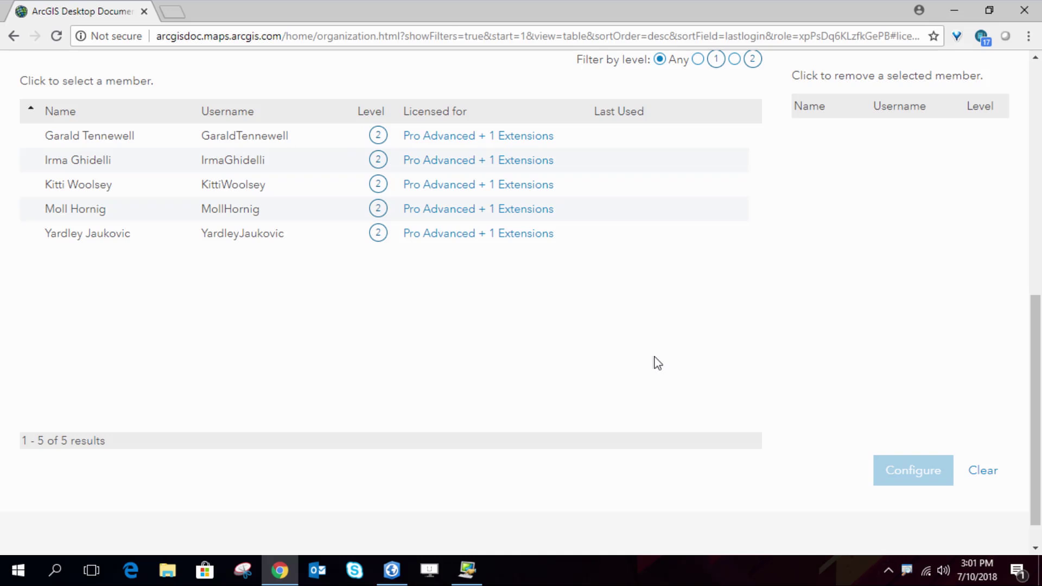
pyautogui.click(391, 569)
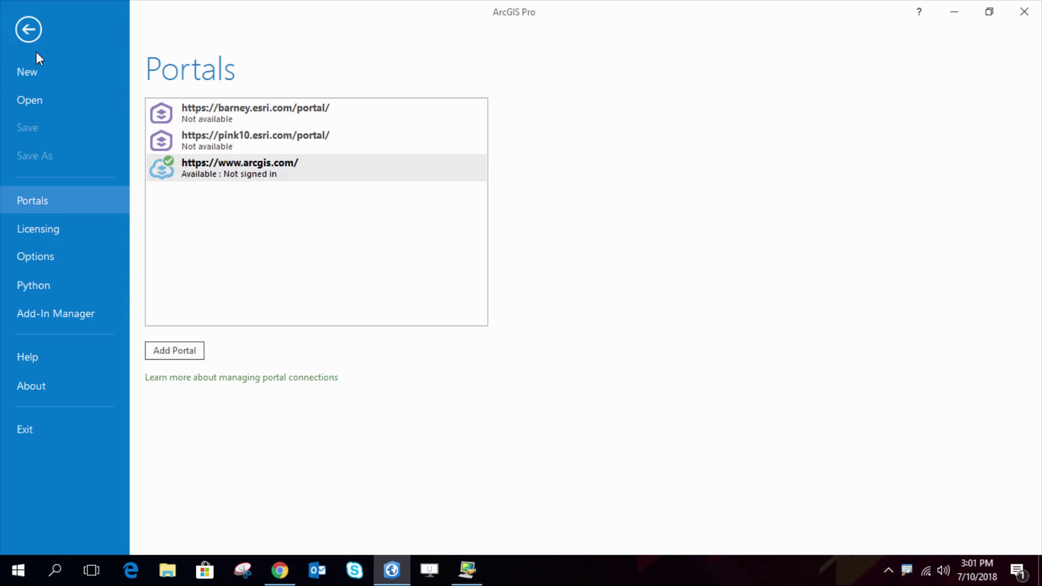
# Change ArcGIS Pro's licence type to Named User License and accept the shutdown
pyautogui.click(44, 230)
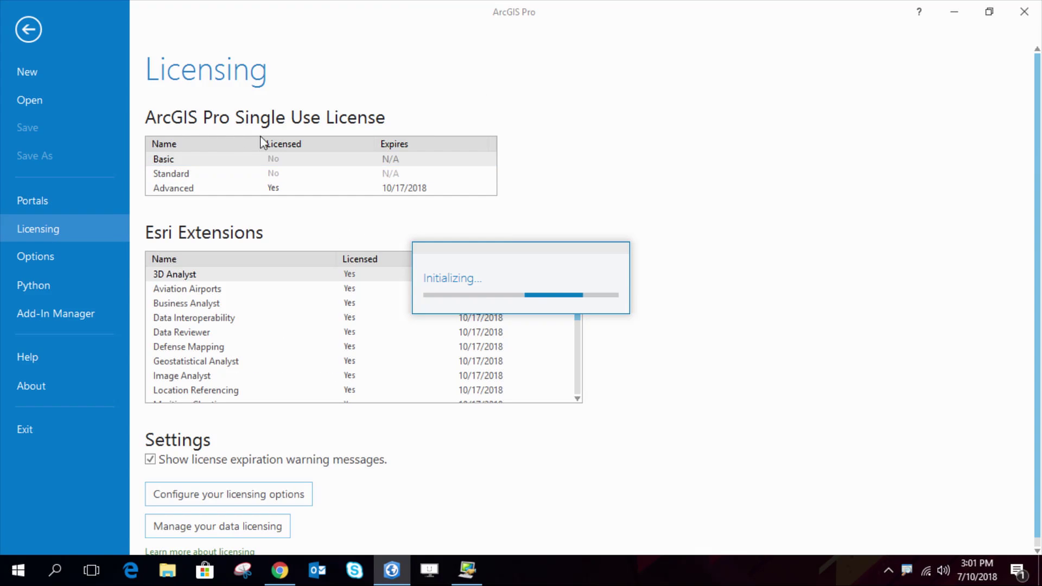
pyautogui.click(249, 496)
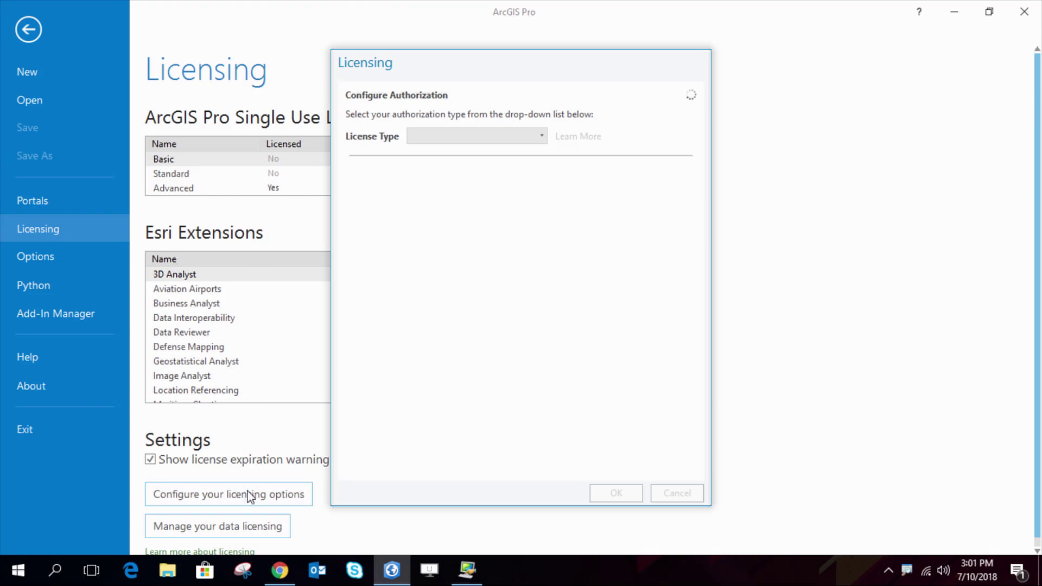
pyautogui.click(543, 137)
pyautogui.click(493, 165)
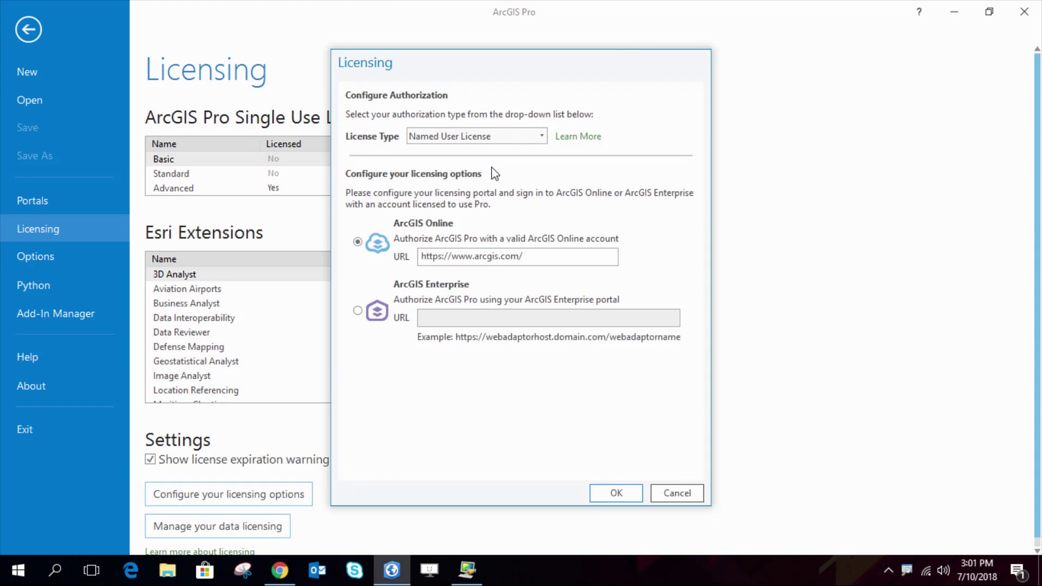
pyautogui.click(621, 497)
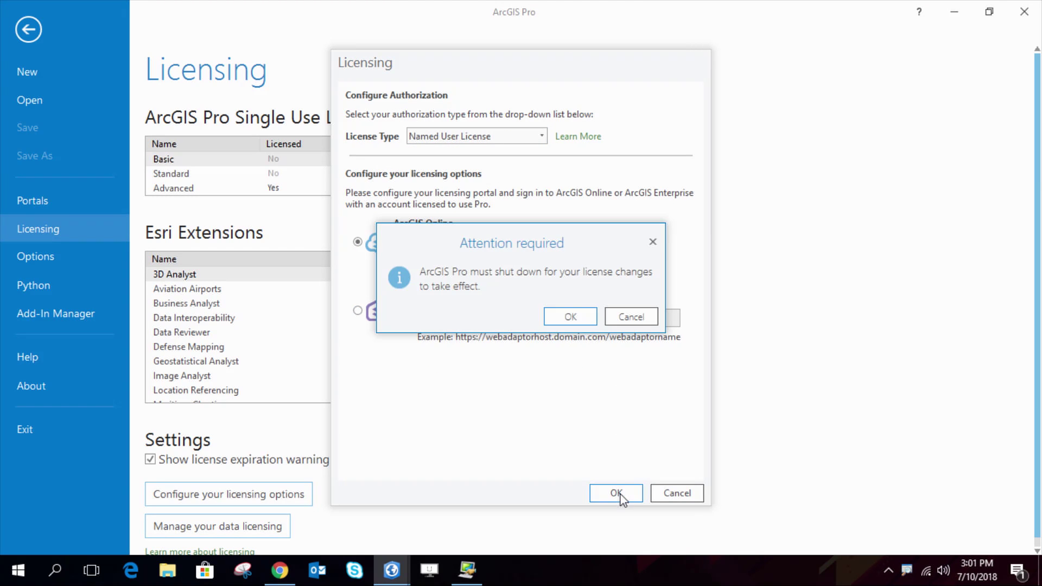
pyautogui.click(571, 316)
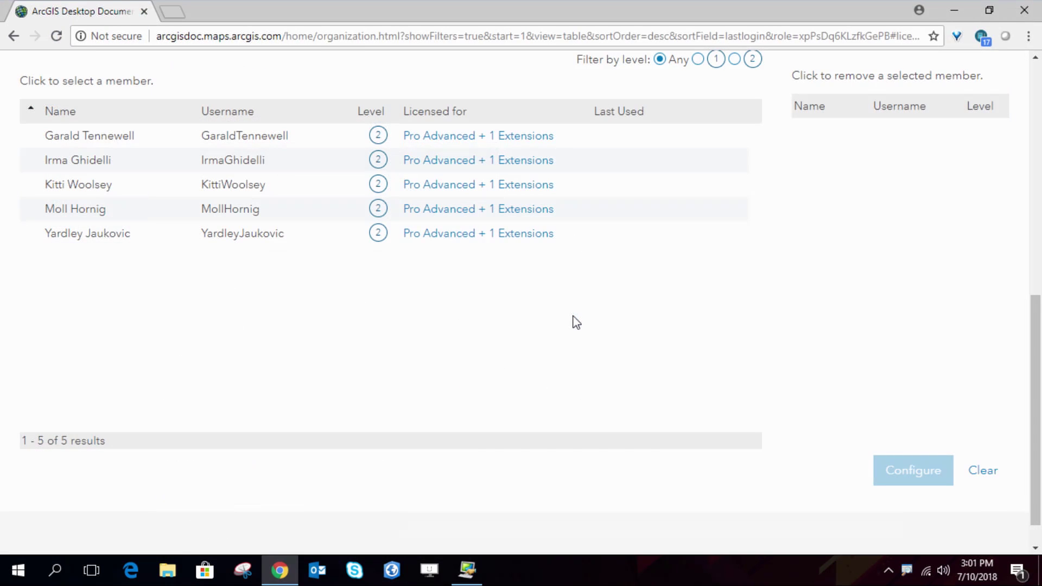
# Restart ArcGIS Pro and sign in with the member's username and password, automatic sign-in off
pyautogui.click(391, 569)
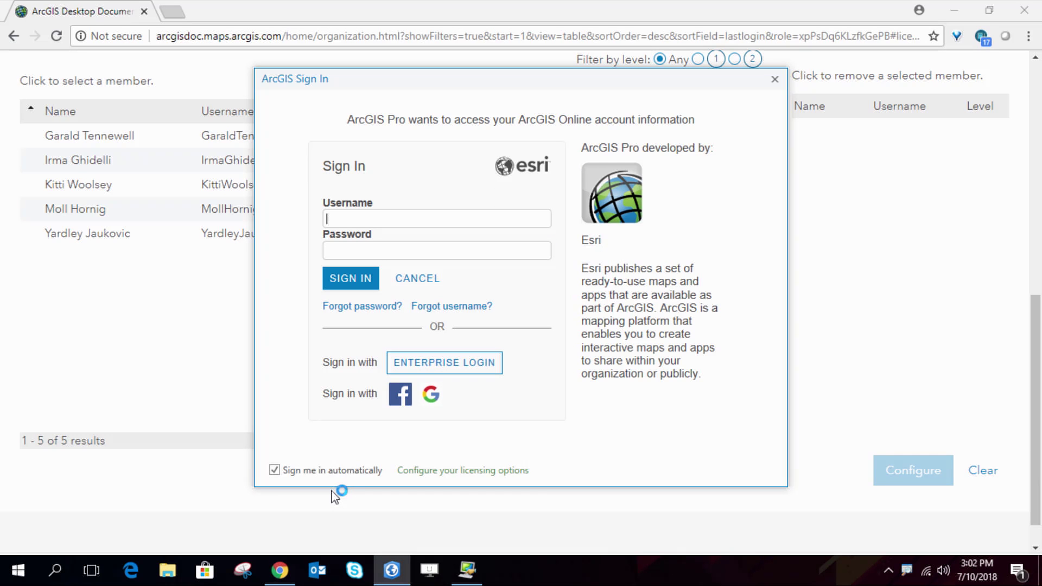
pyautogui.click(327, 473)
pyautogui.click(392, 216)
pyautogui.press('Tab')
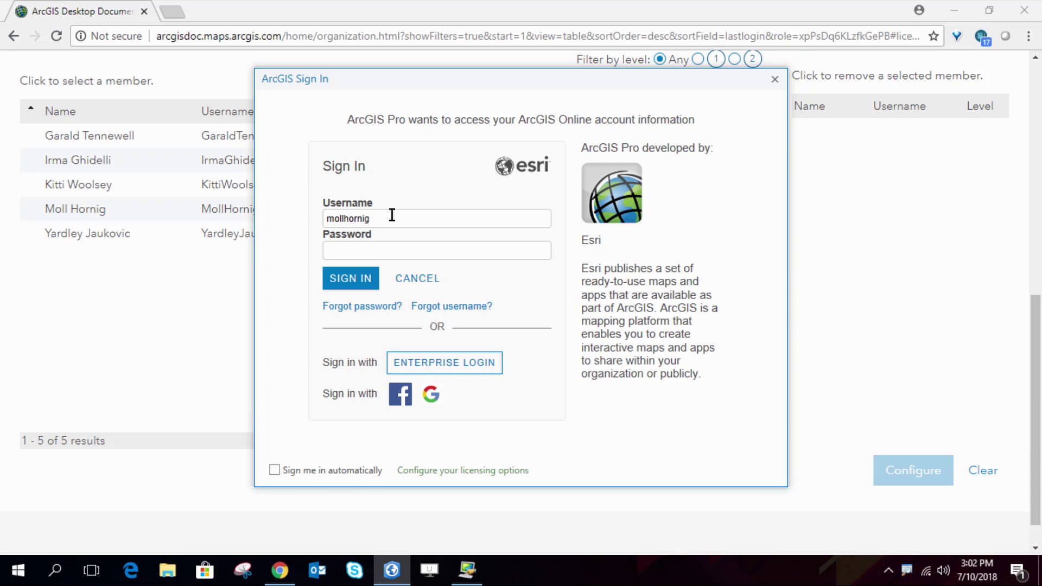
pyautogui.write('••••••••••••')
pyautogui.press('Return')
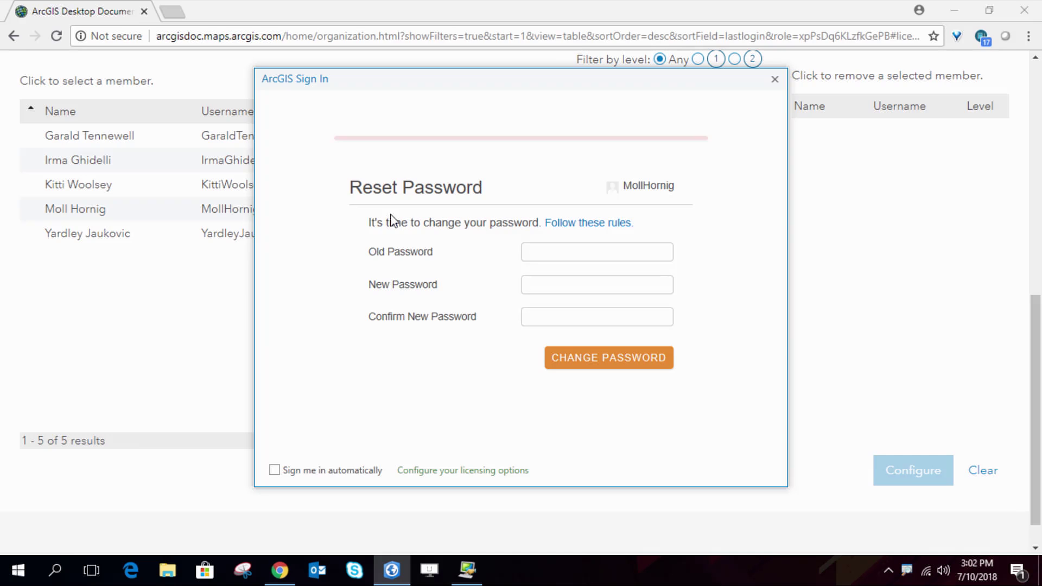
pyautogui.write('************')
# Enter and confirm a new account password
pyautogui.click(589, 284)
pyautogui.write('********')
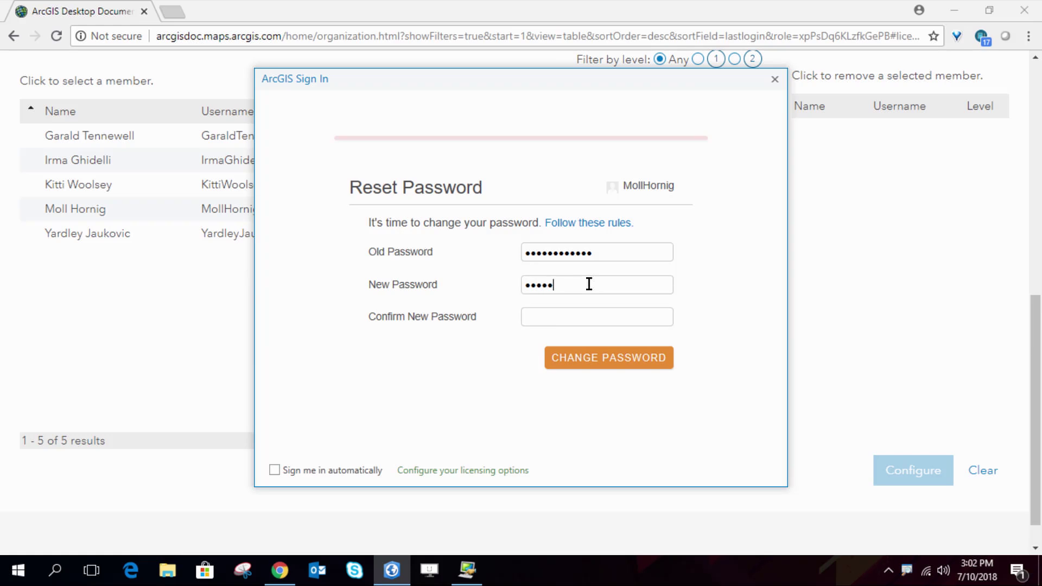
pyautogui.press('Tab')
pyautogui.write('********')
pyautogui.press('Return')
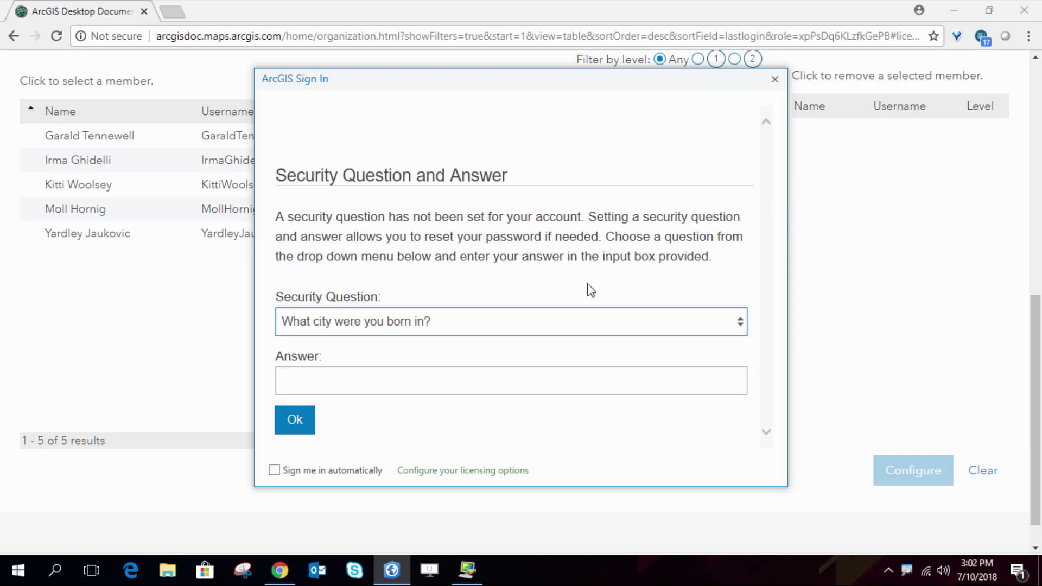
# Enter the security question answer and confirm it to finish signing in
pyautogui.click(453, 379)
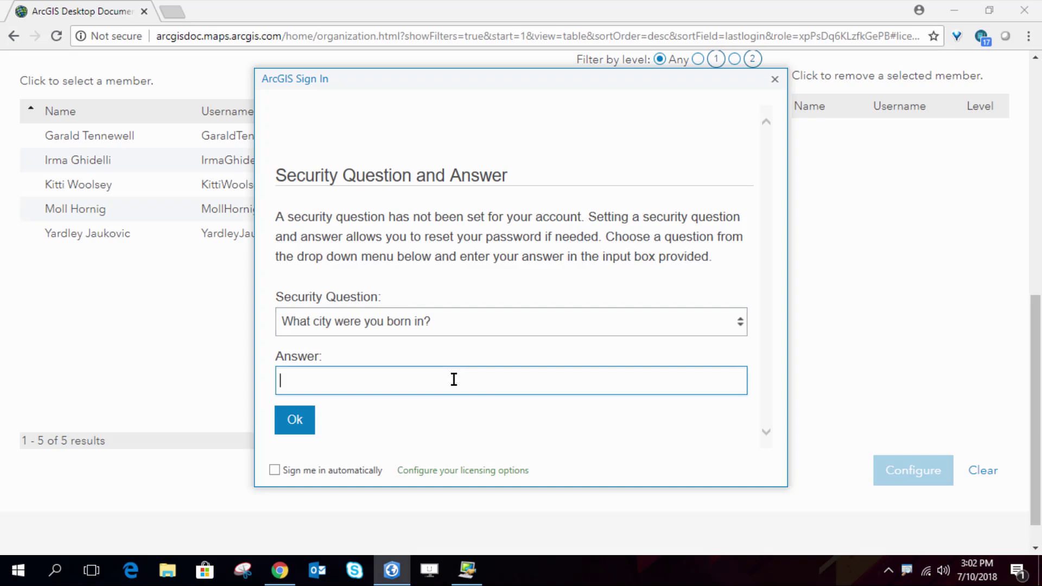
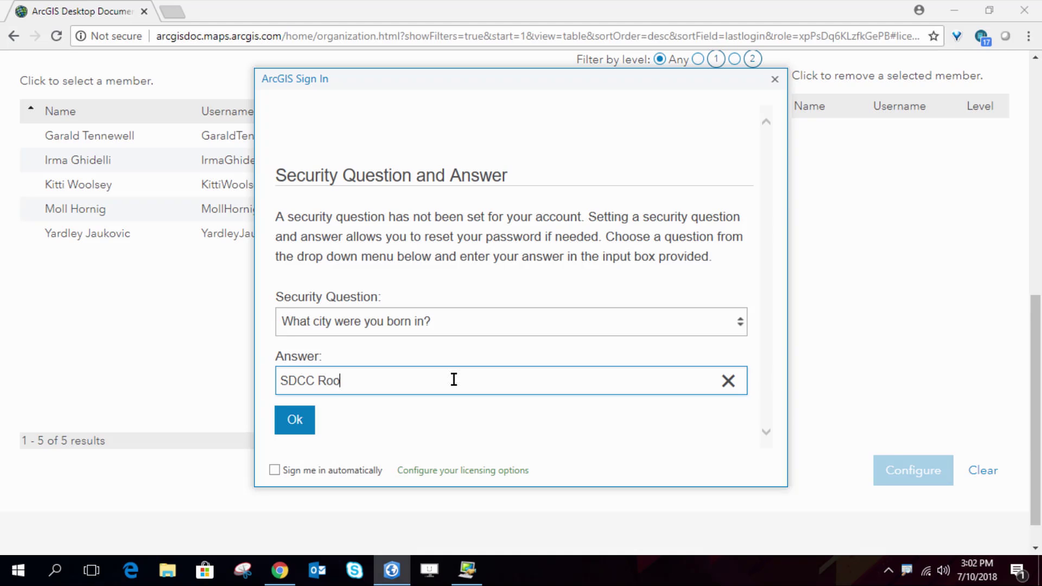
pyautogui.click(294, 419)
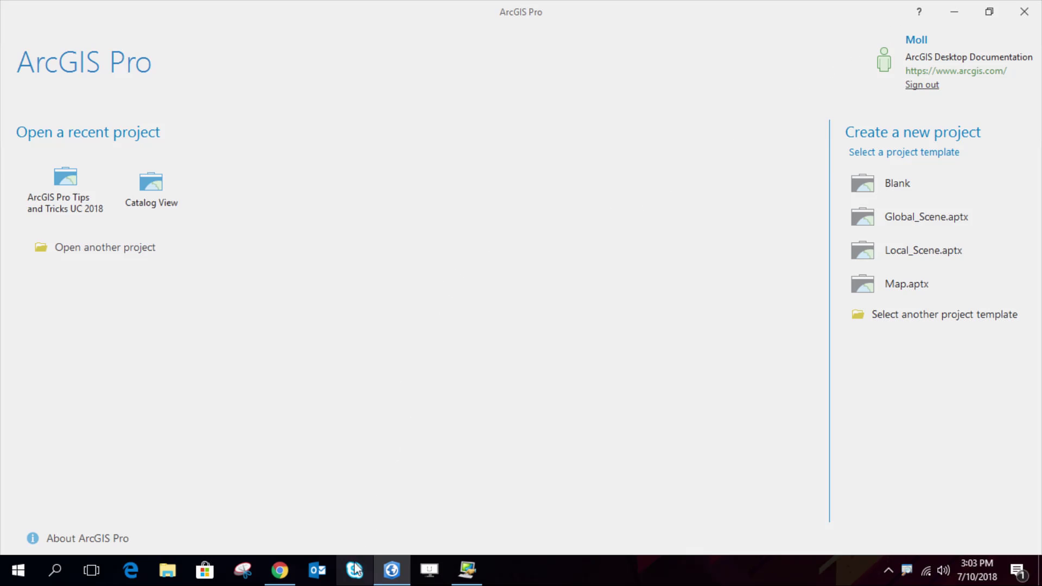
# Reload the ArcGIS Online Licenses page to show the member's ArcGIS Pro last use (Jul 10, 2018, 3:02:56 PM)
pyautogui.click(278, 571)
pyautogui.scroll(10, 201, 302)
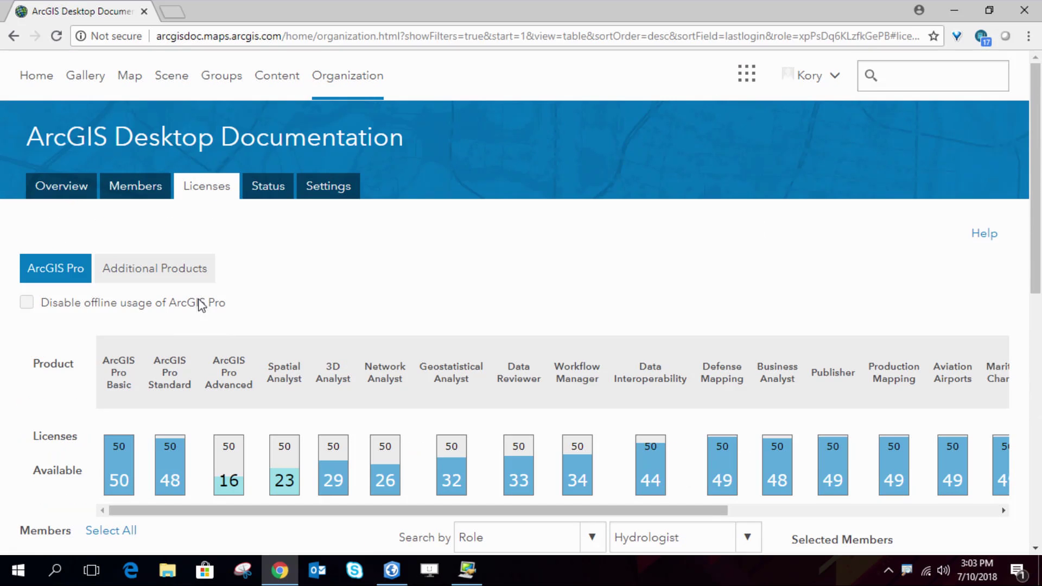
pyautogui.click(56, 35)
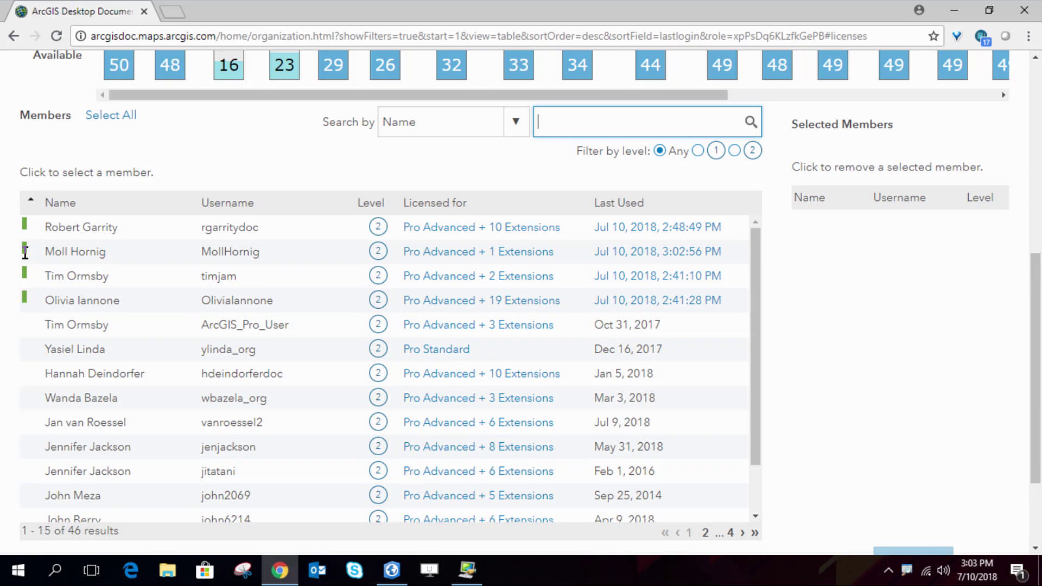
pyautogui.moveTo(24, 253)
# Terminate the member's Work Laptop session so no active sessions remain, then return to ArcGIS Pro
pyautogui.click(660, 252)
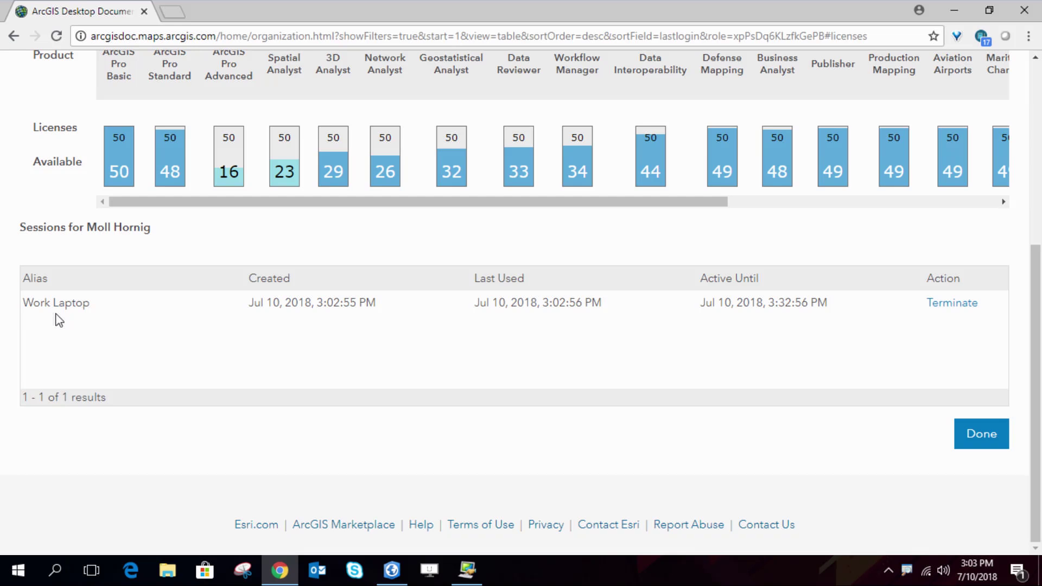
pyautogui.click(956, 304)
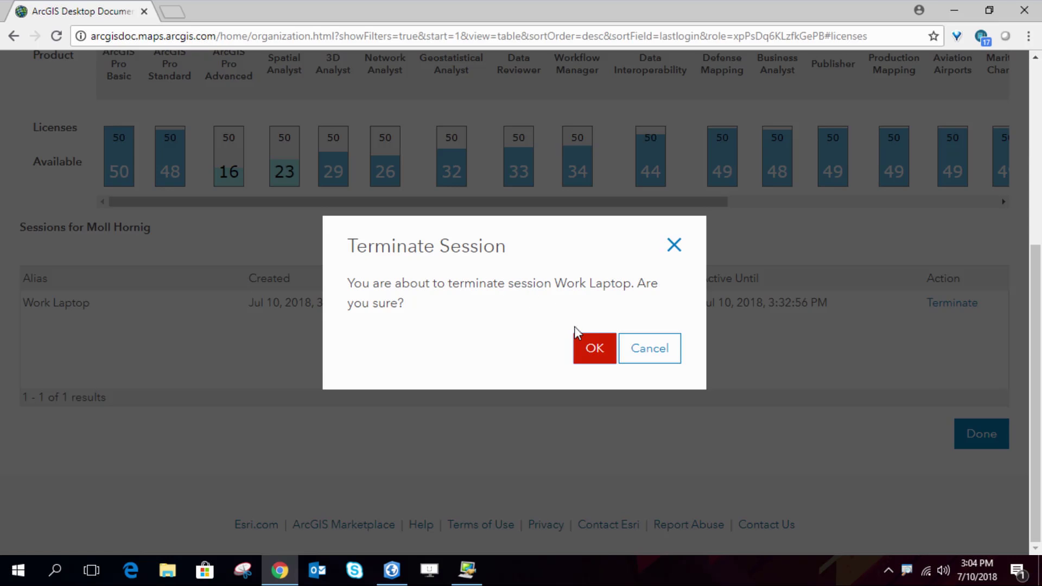
pyautogui.click(597, 347)
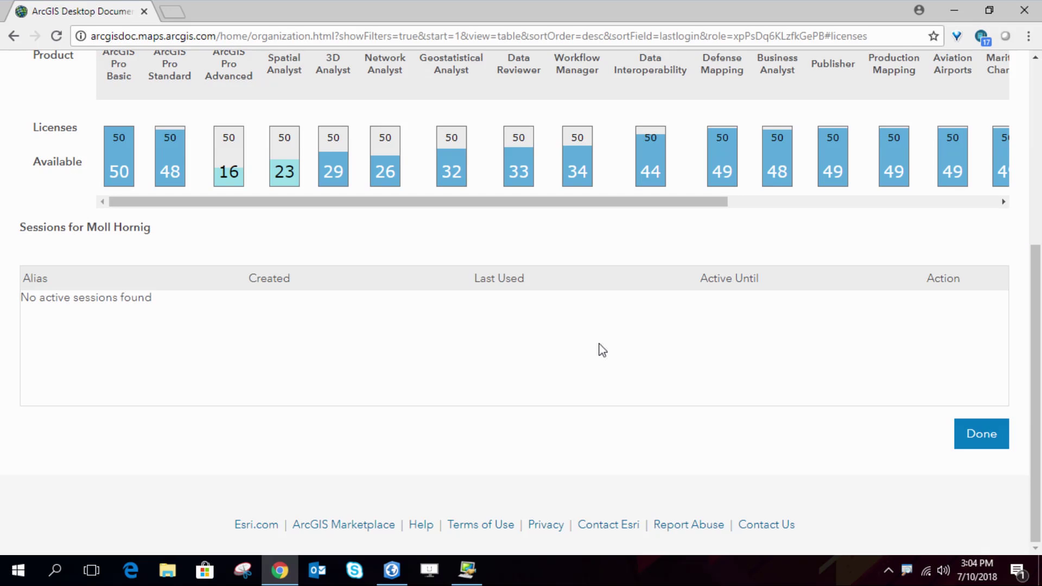
pyautogui.click(392, 569)
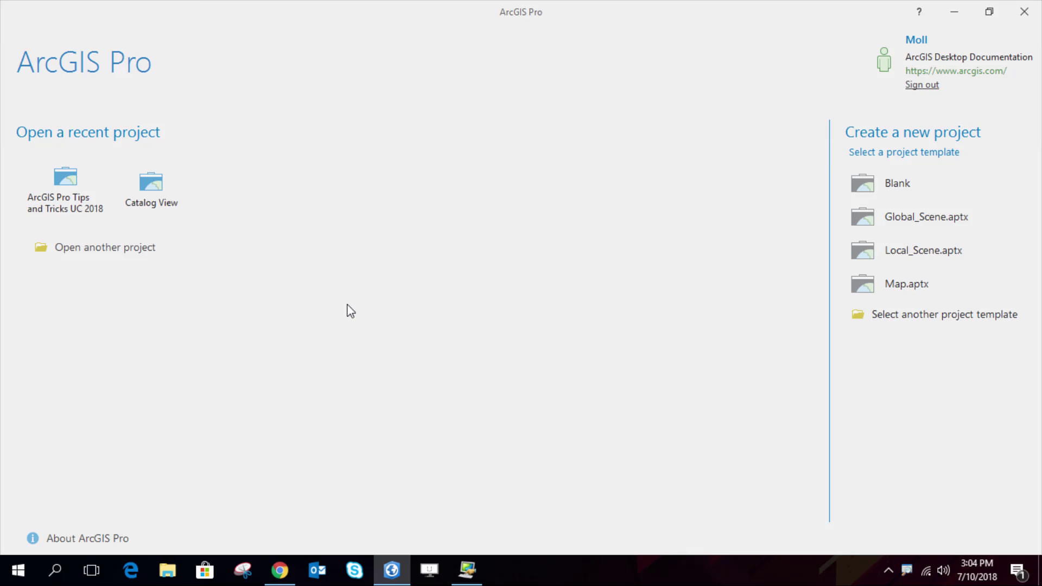
# Review the Named User licence in ArcGIS Pro, showing Advanced licensed until 12/15/2018
pyautogui.click(86, 540)
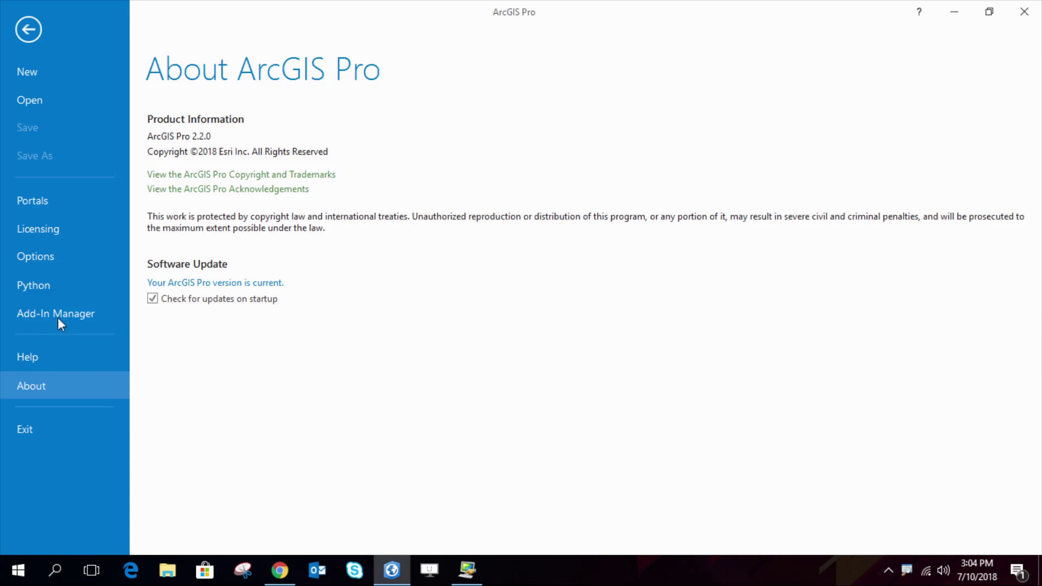
pyautogui.click(54, 226)
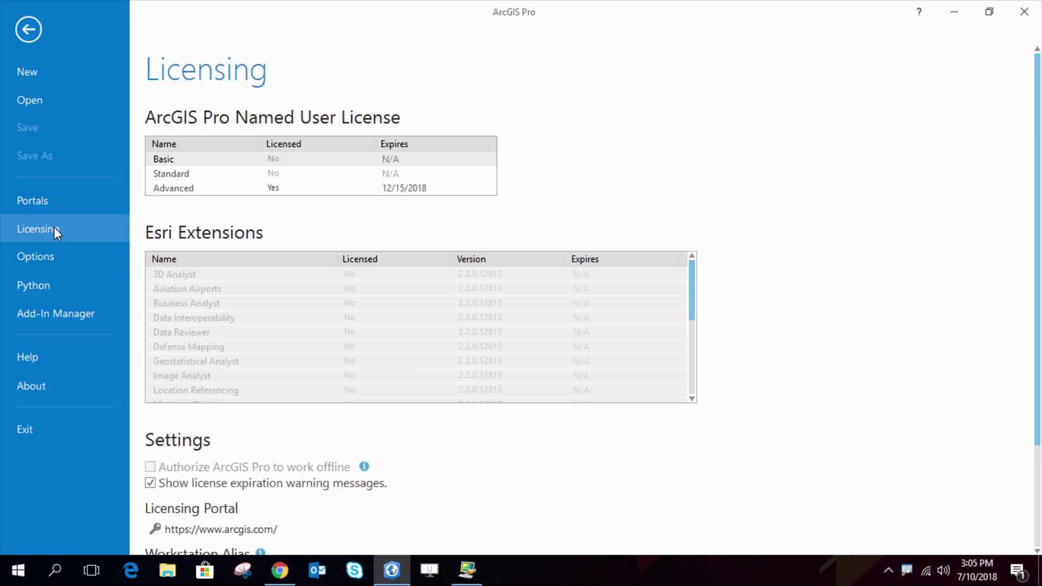
pyautogui.click(46, 199)
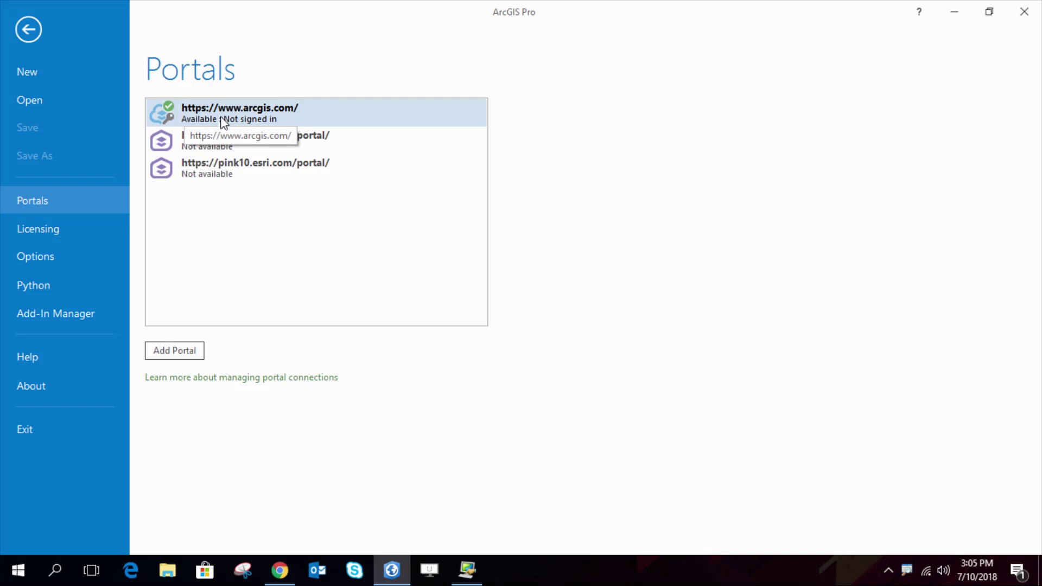
# Sign in to the arcgis.com portal with the member's username and password
pyautogui.rightClick(203, 145)
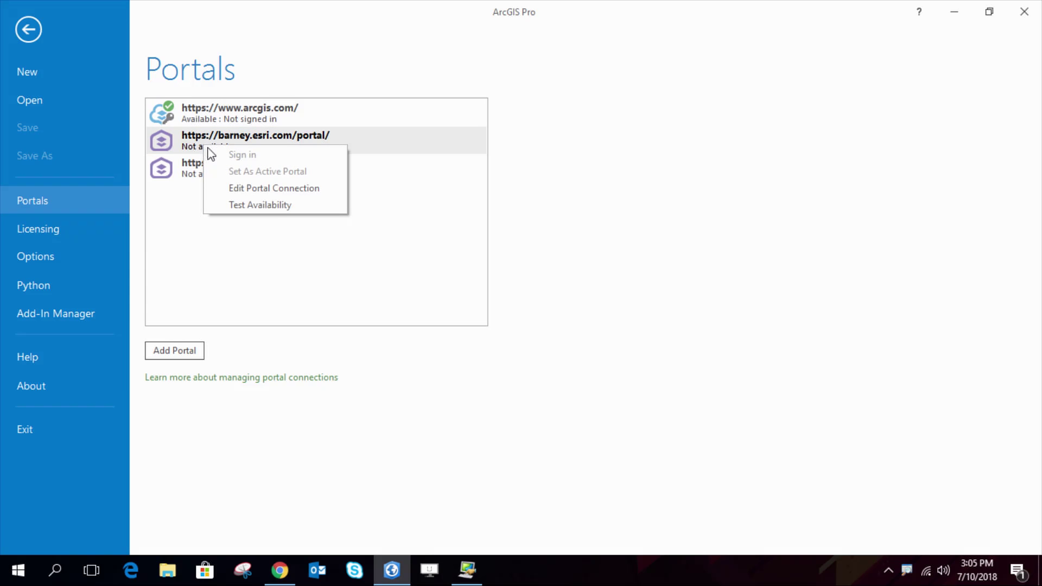
pyautogui.rightClick(189, 171)
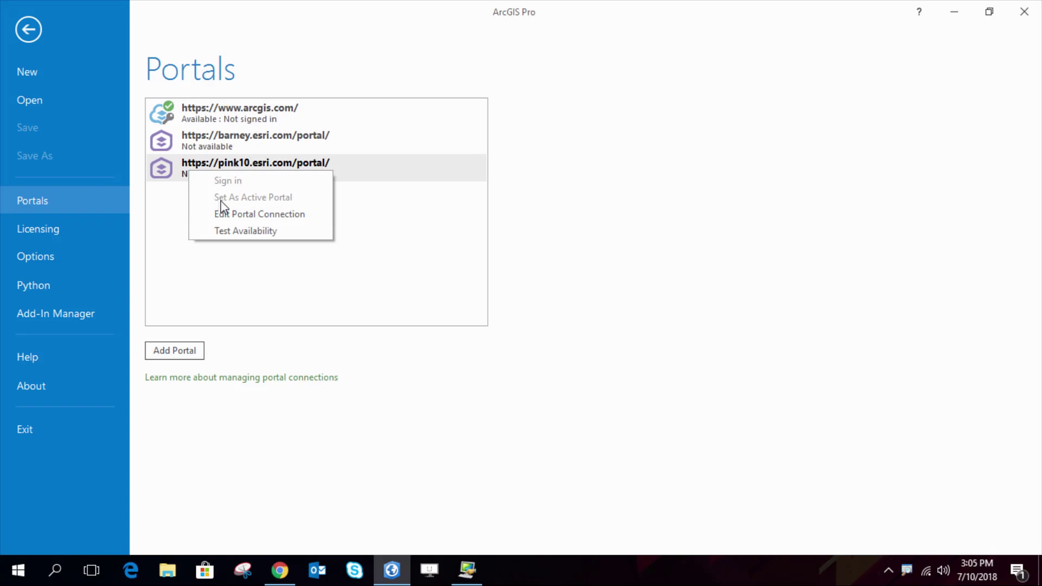
pyautogui.rightClick(206, 117)
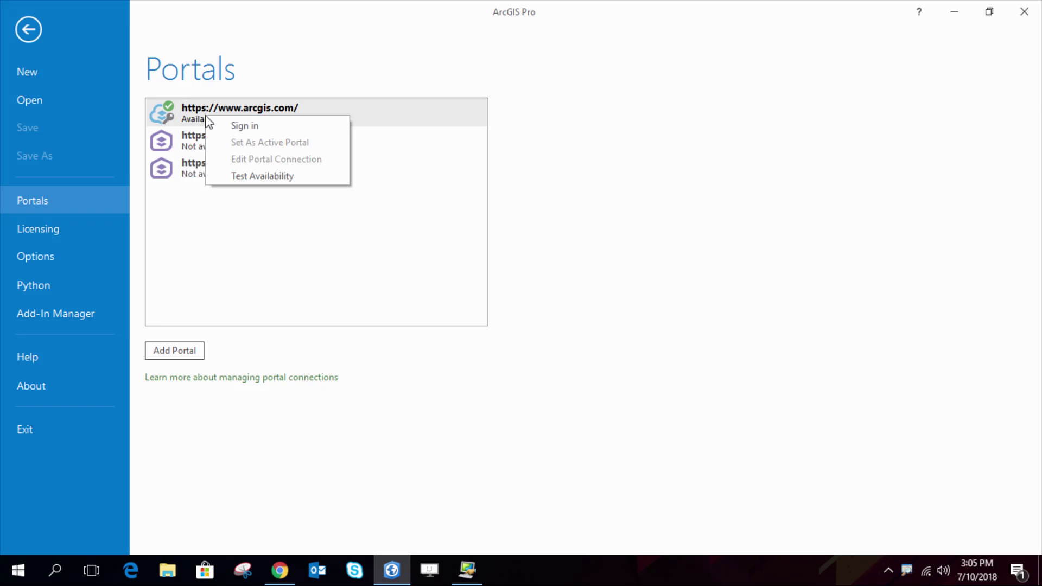
pyautogui.click(233, 126)
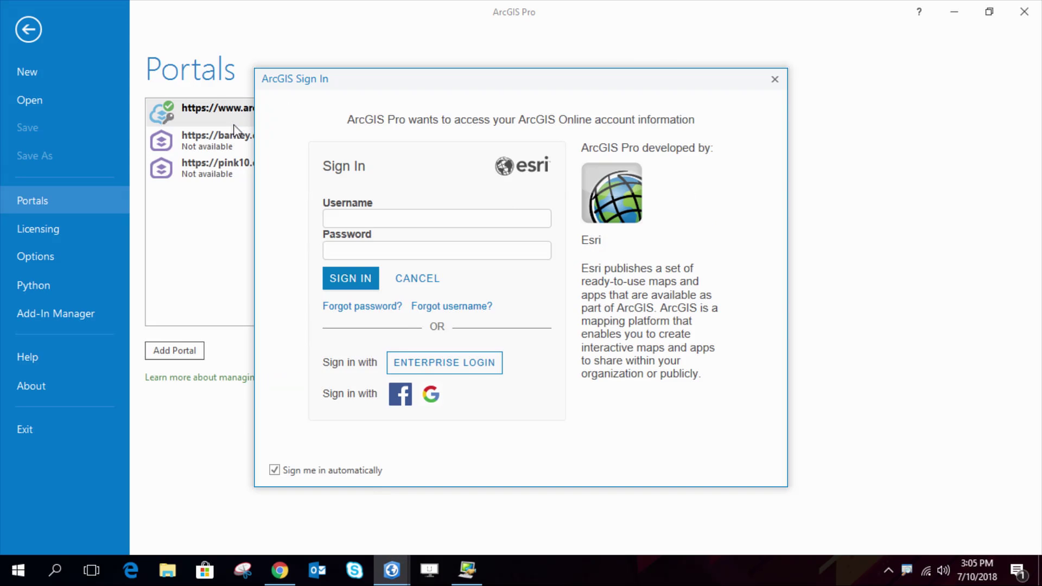
pyautogui.press('Tab')
pyautogui.write('••••••••')
pyautogui.press('Return')
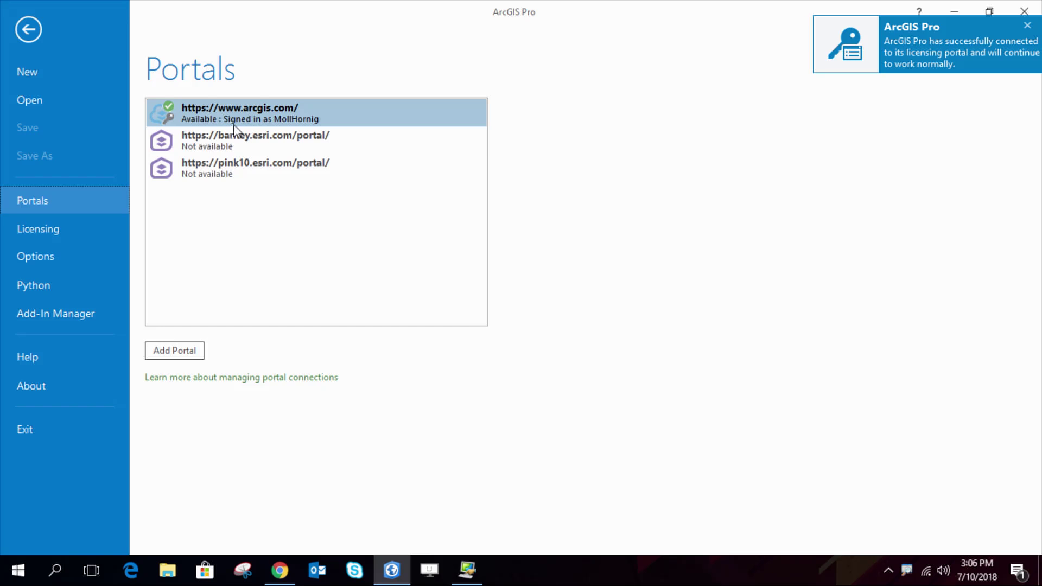
# Show the Licensing page down to its Settings section with the Work Laptop workstation alias
pyautogui.click(42, 228)
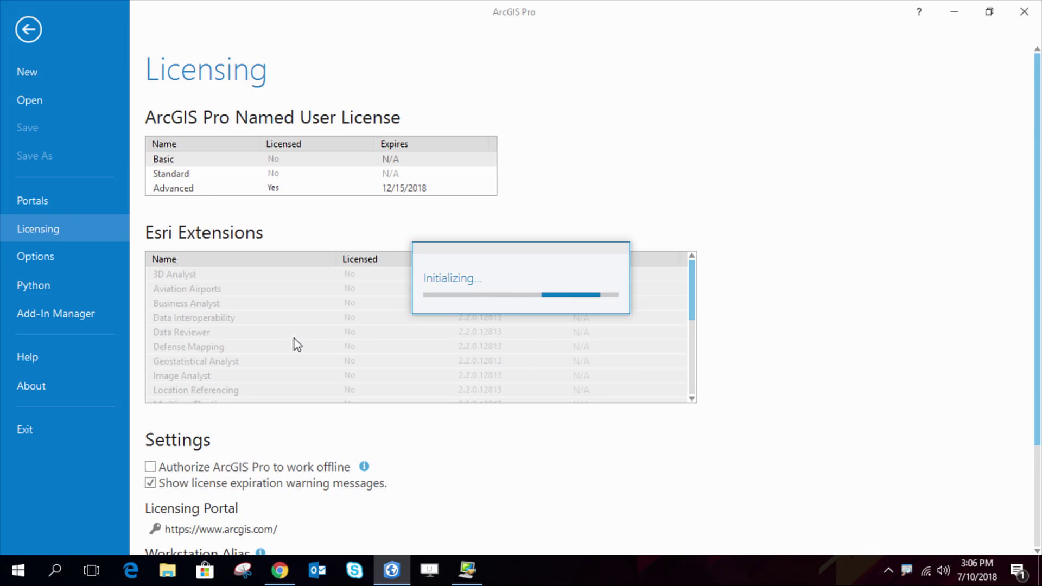
pyautogui.scroll(-3, 425, 437)
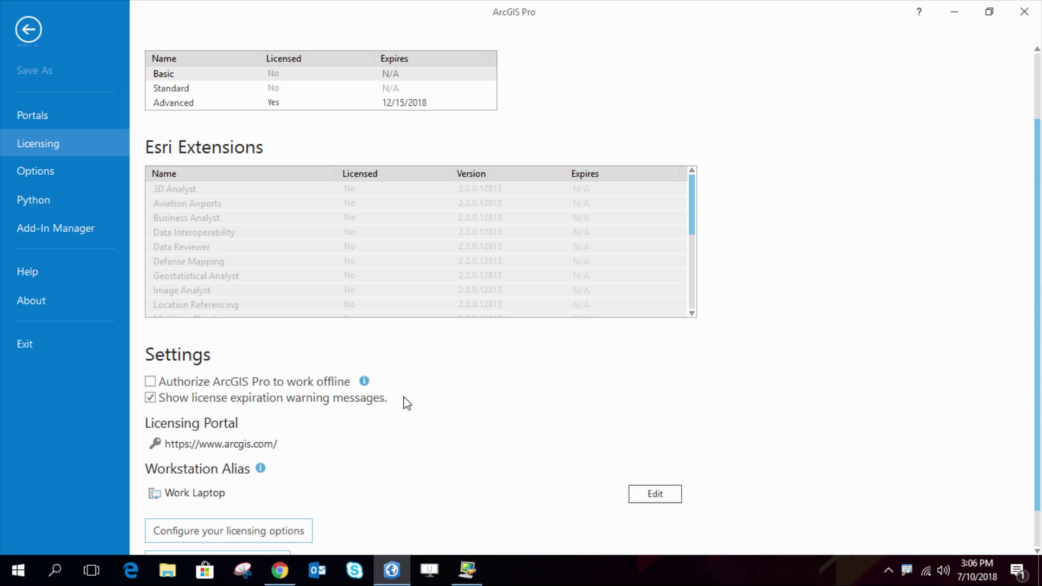
# Enable 'Authorize ArcGIS Pro to work offline' and decline signing back in to the portal
pyautogui.click(150, 382)
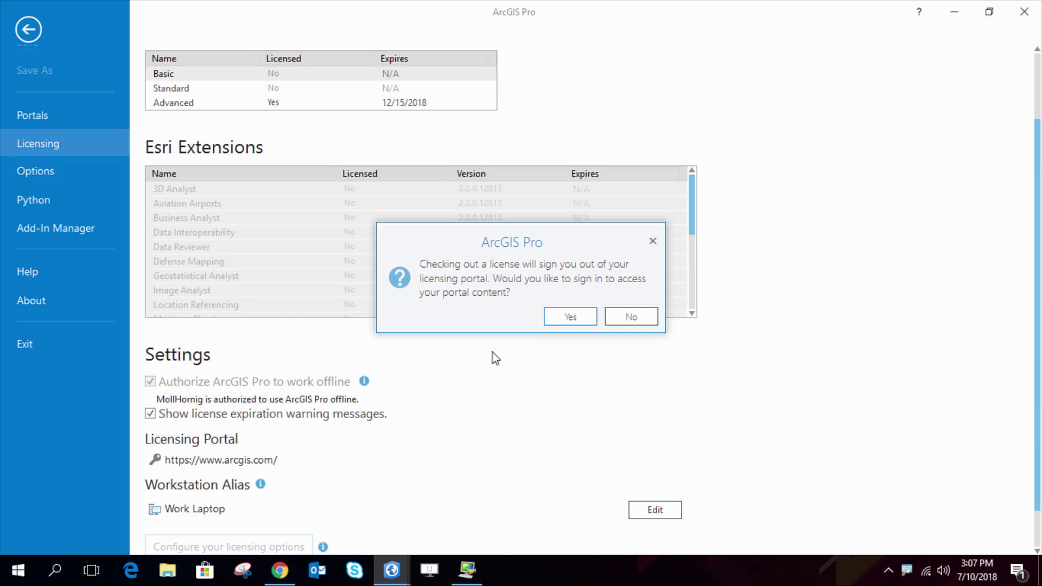
pyautogui.click(646, 317)
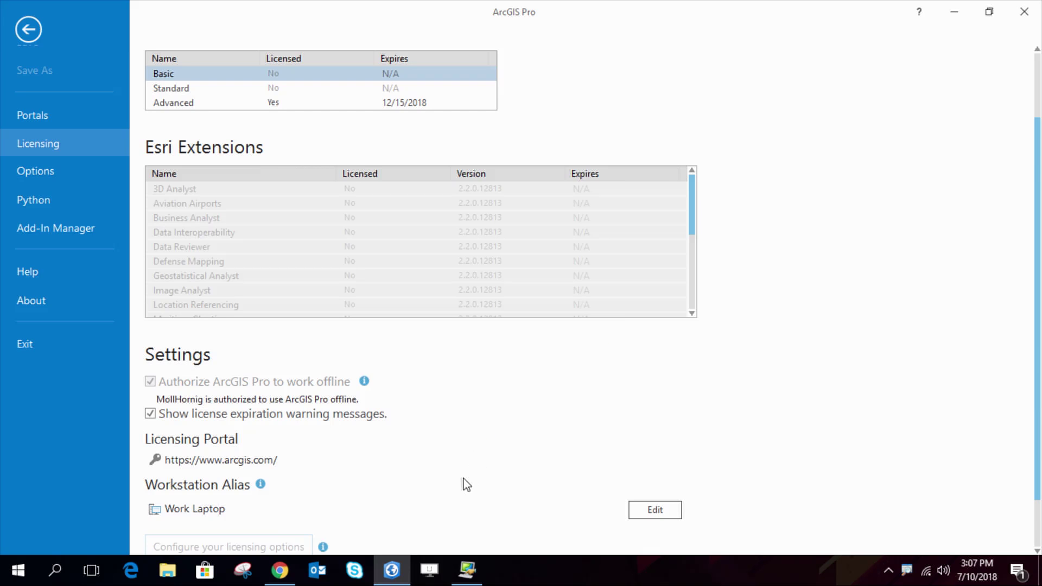
pyautogui.moveTo(278, 574)
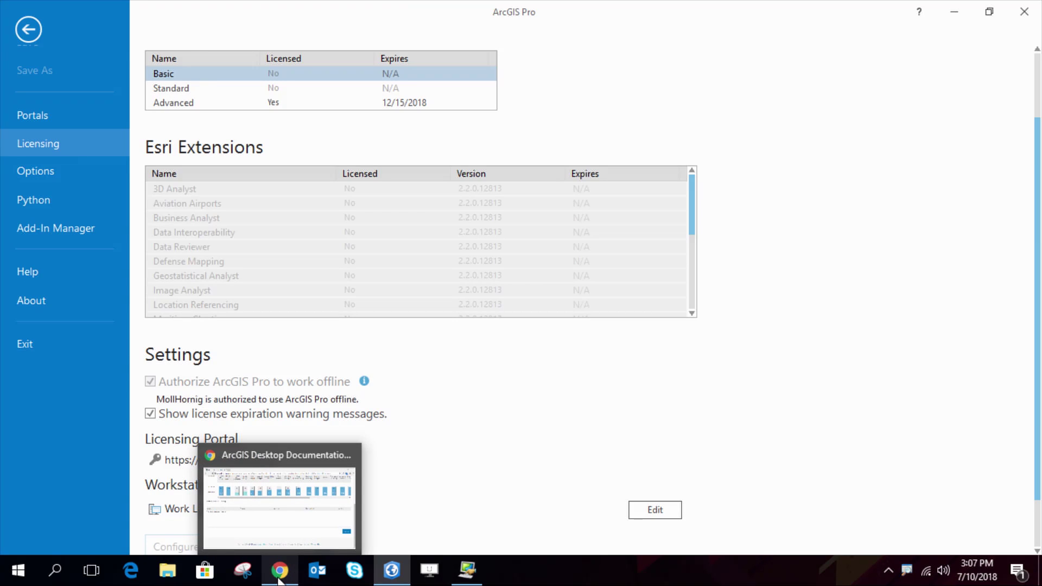
# Reload the ArcGIS Online Pro licenses page so the offline member shows as disconnected
pyautogui.click(278, 581)
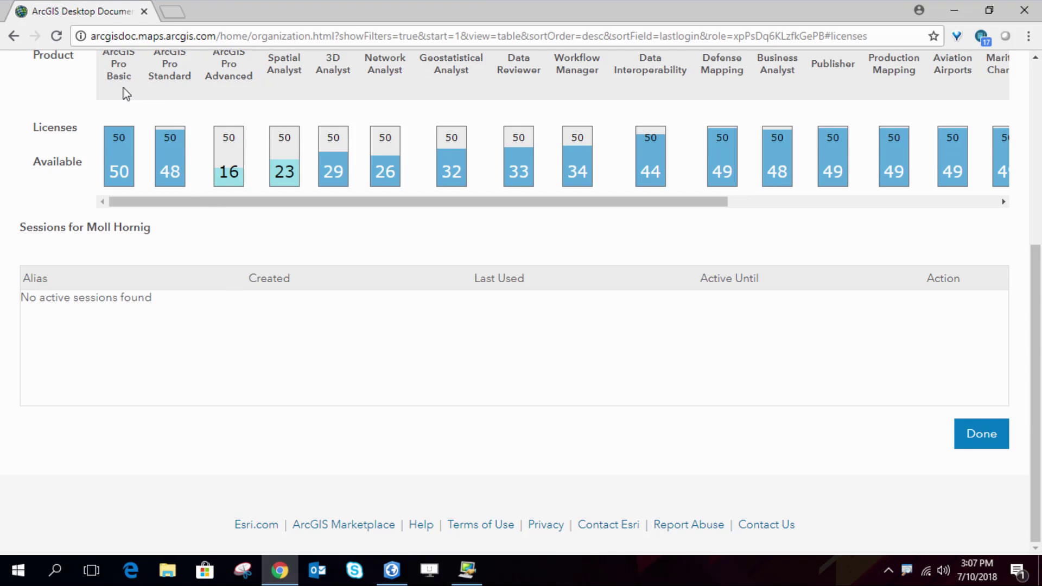
pyautogui.scroll(5, 127, 97)
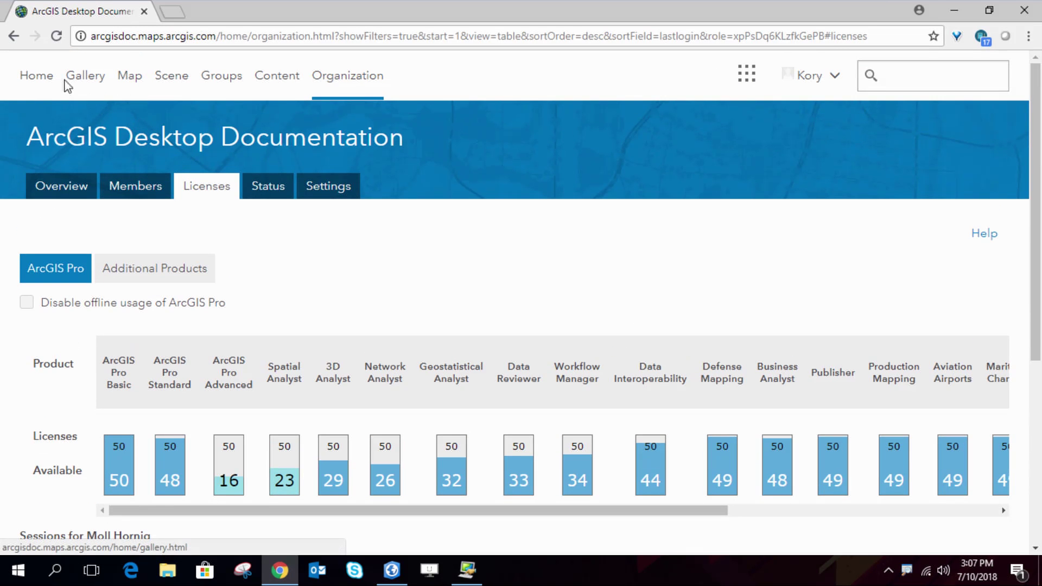
pyautogui.click(60, 40)
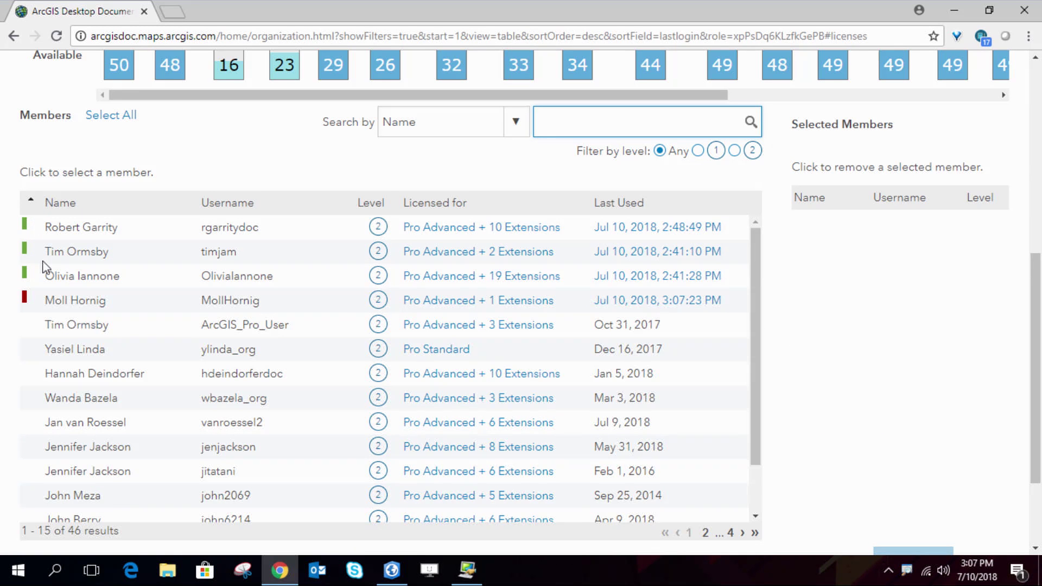
pyautogui.moveTo(25, 298)
# Open the member's Sessions panel showing Work Laptop disconnected until Dec 15, 2018
pyautogui.click(642, 302)
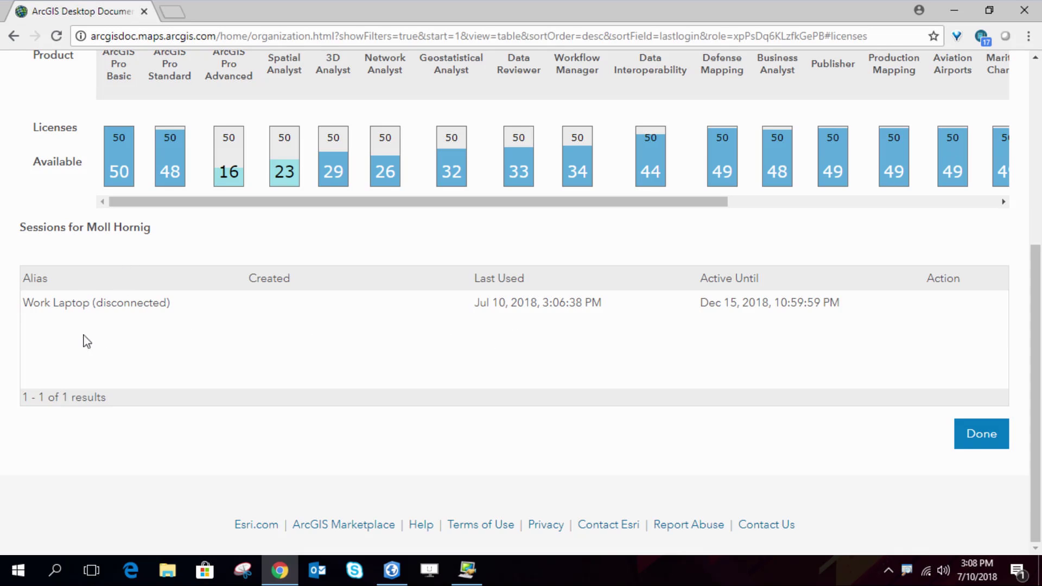
pyautogui.scroll(1, 30, 341)
pyautogui.scroll(3, 29, 341)
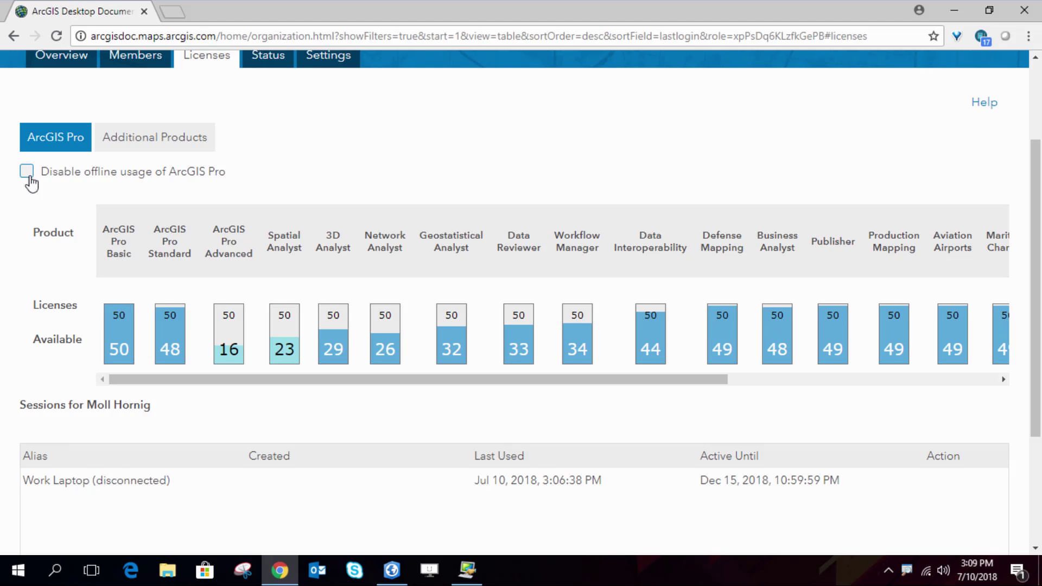
pyautogui.scroll(-3, 30, 182)
pyautogui.scroll(6, 30, 179)
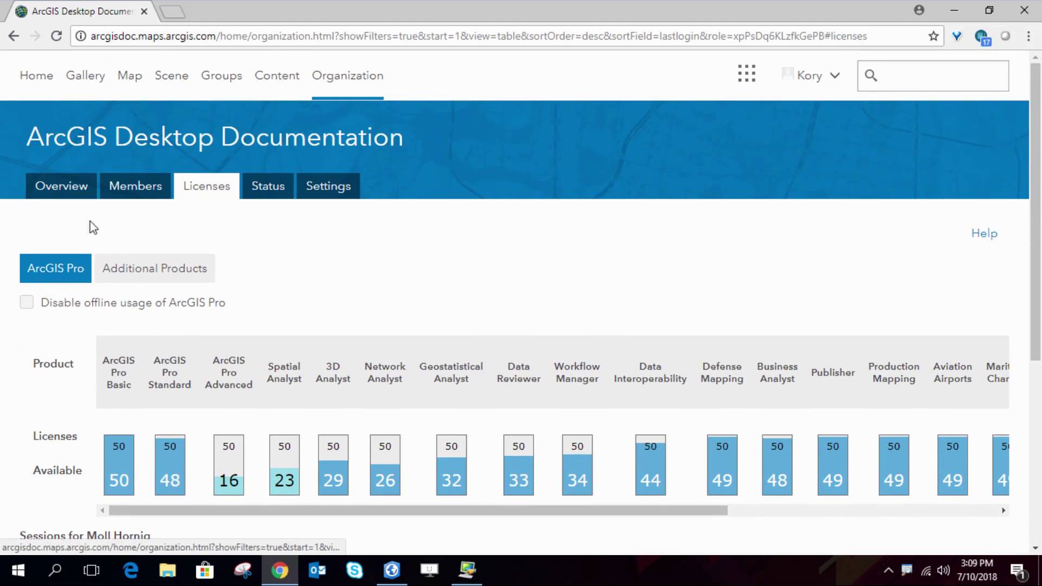
# Reload the page and filter licensed members by the group Cohort 1, leaving 6 members
pyautogui.click(57, 36)
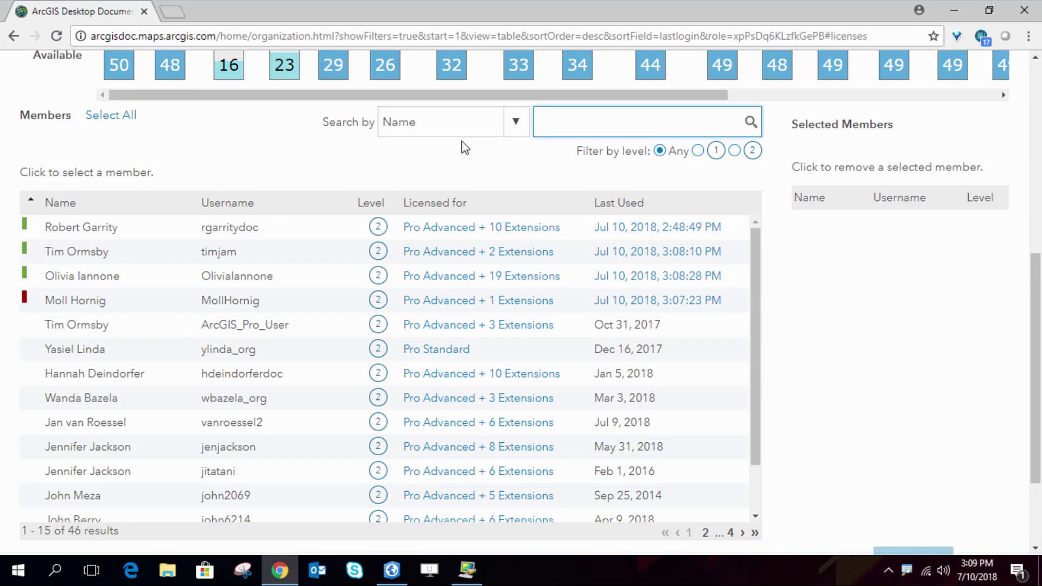
pyautogui.click(514, 122)
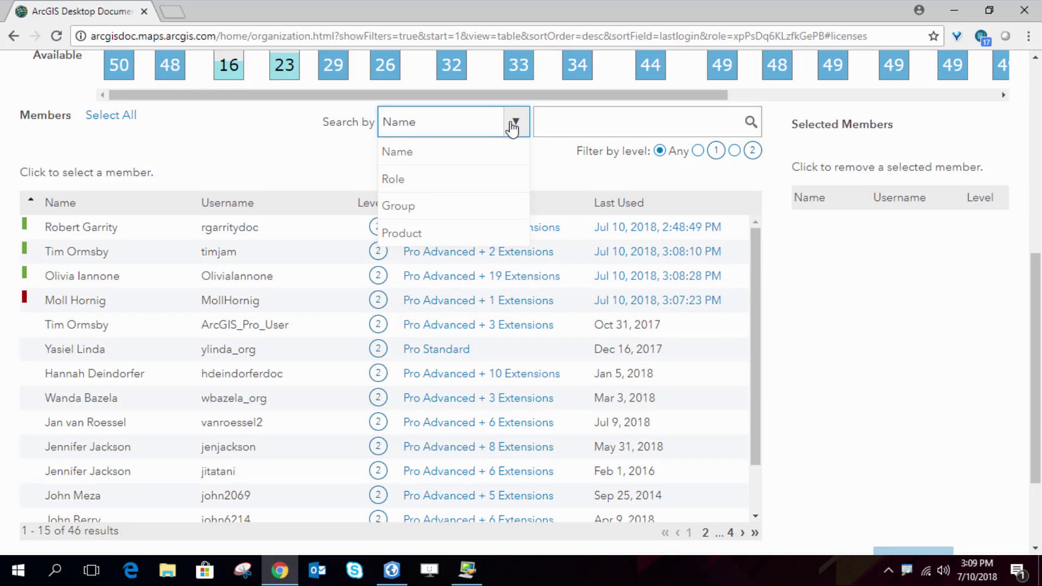
pyautogui.click(423, 206)
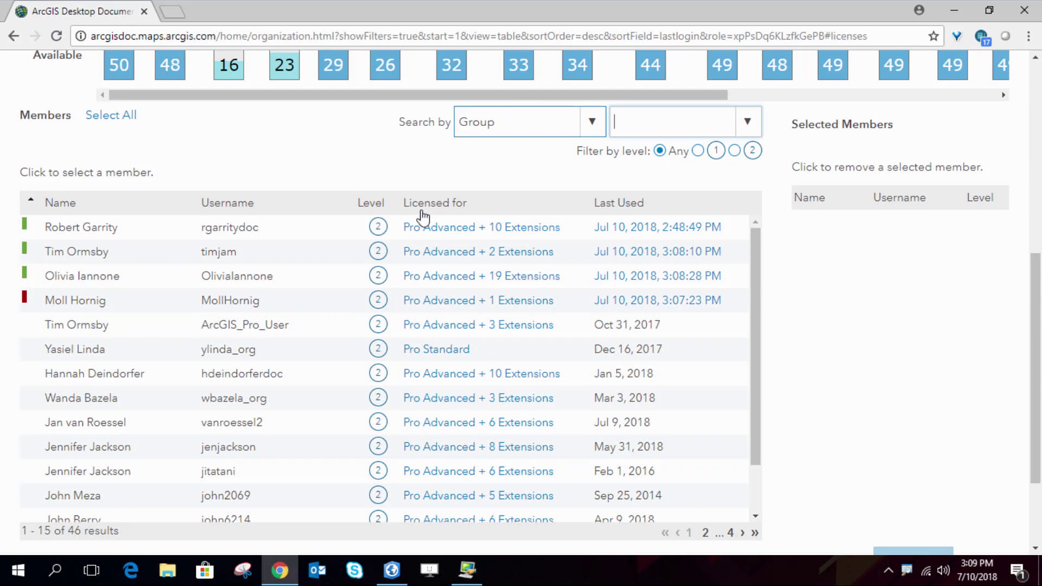
pyautogui.click(748, 124)
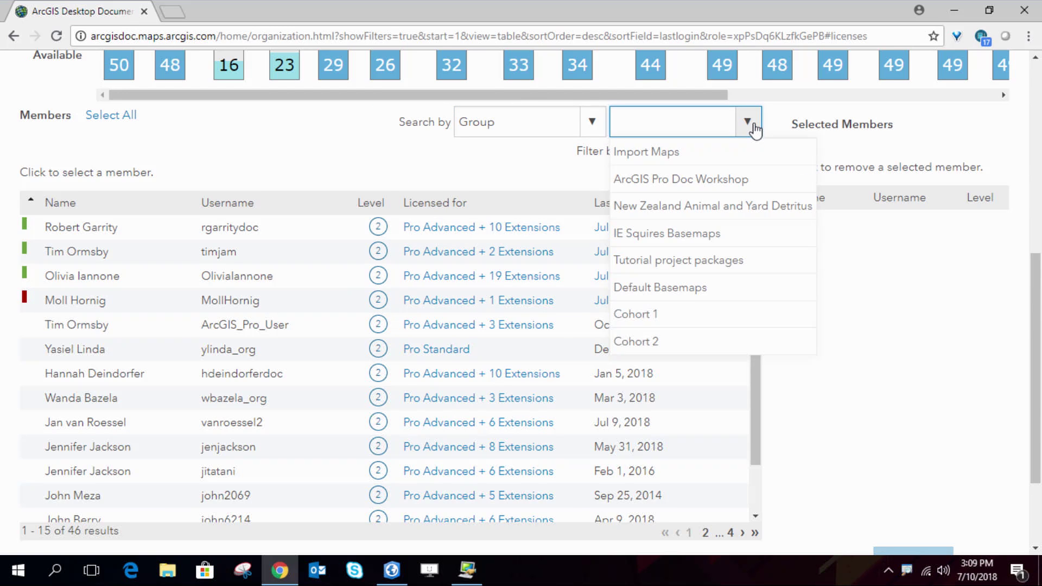
pyautogui.click(657, 314)
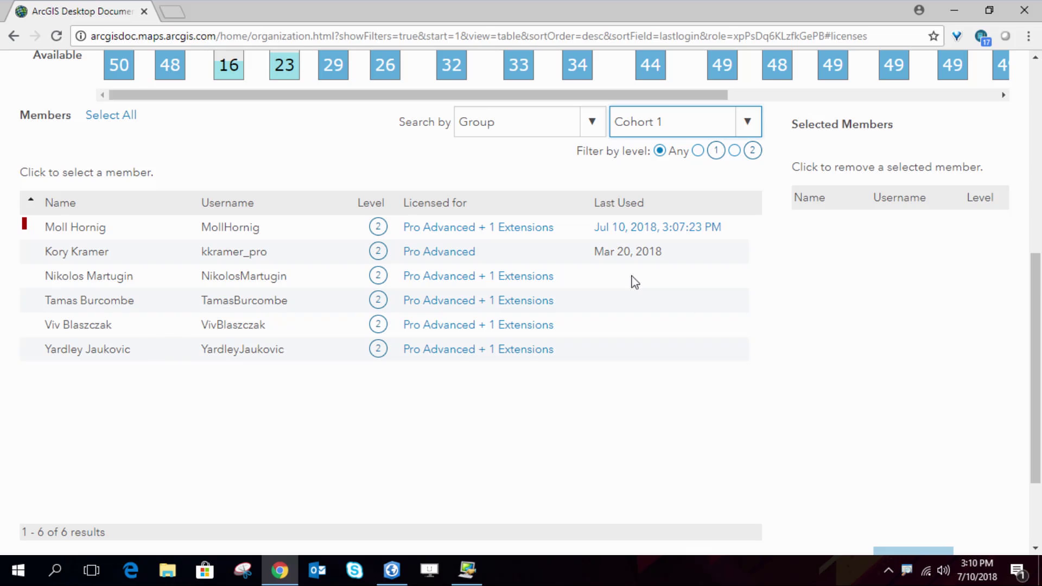
pyautogui.scroll(3, 634, 282)
pyautogui.scroll(-5, 632, 284)
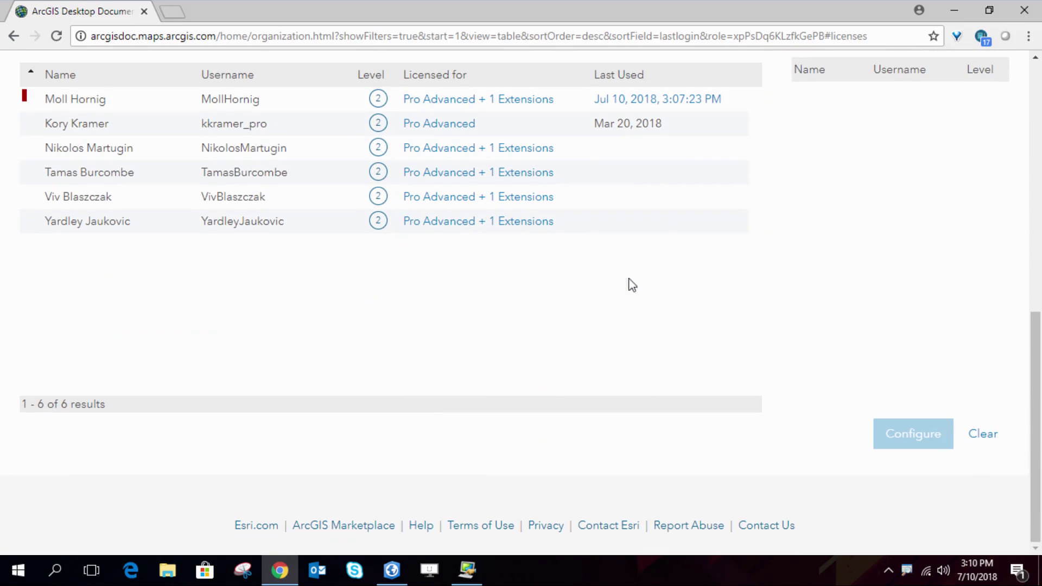